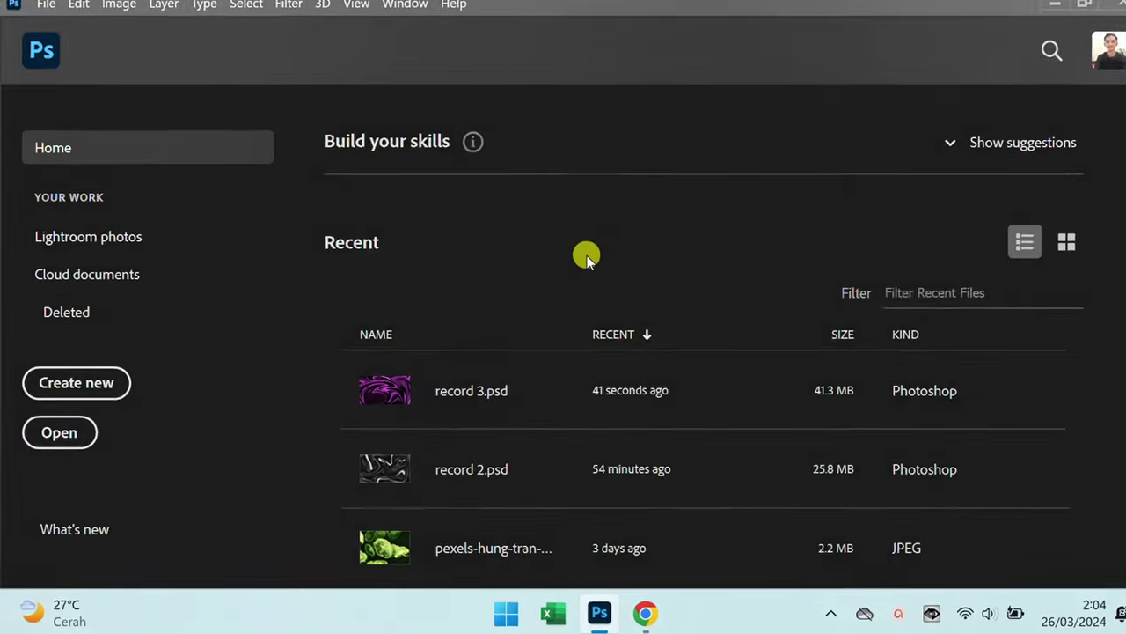
Step: Create a blank 1920 x 1080 px Untitled-1 document from the Custom preset
{"action": "left_click", "coordinate": [109, 375]}
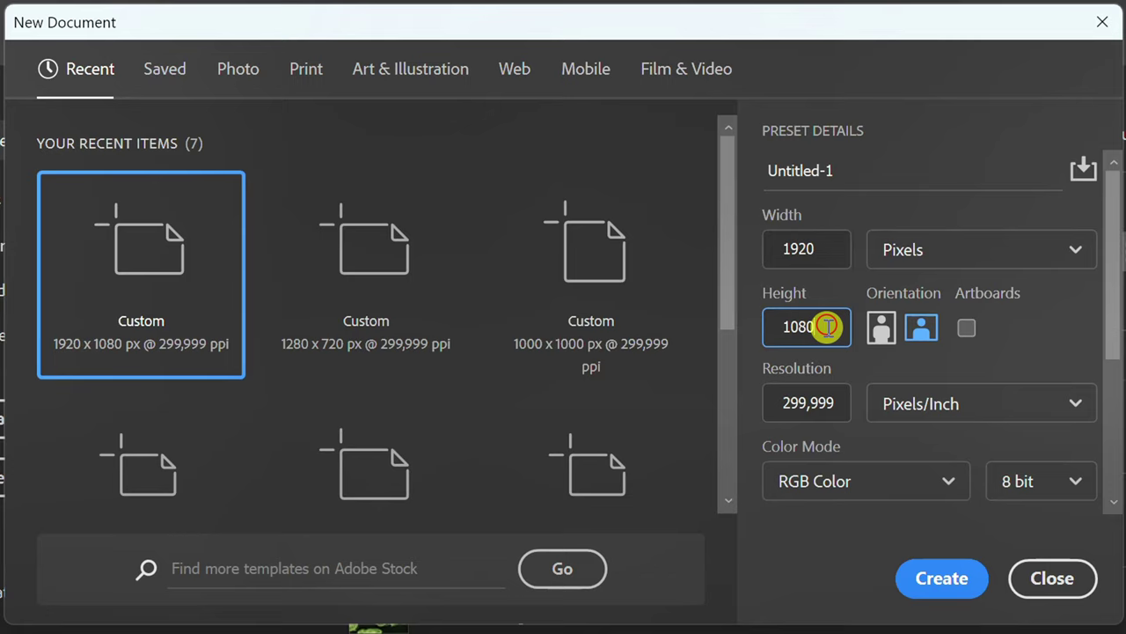
{"action": "left_click", "coordinate": [930, 577]}
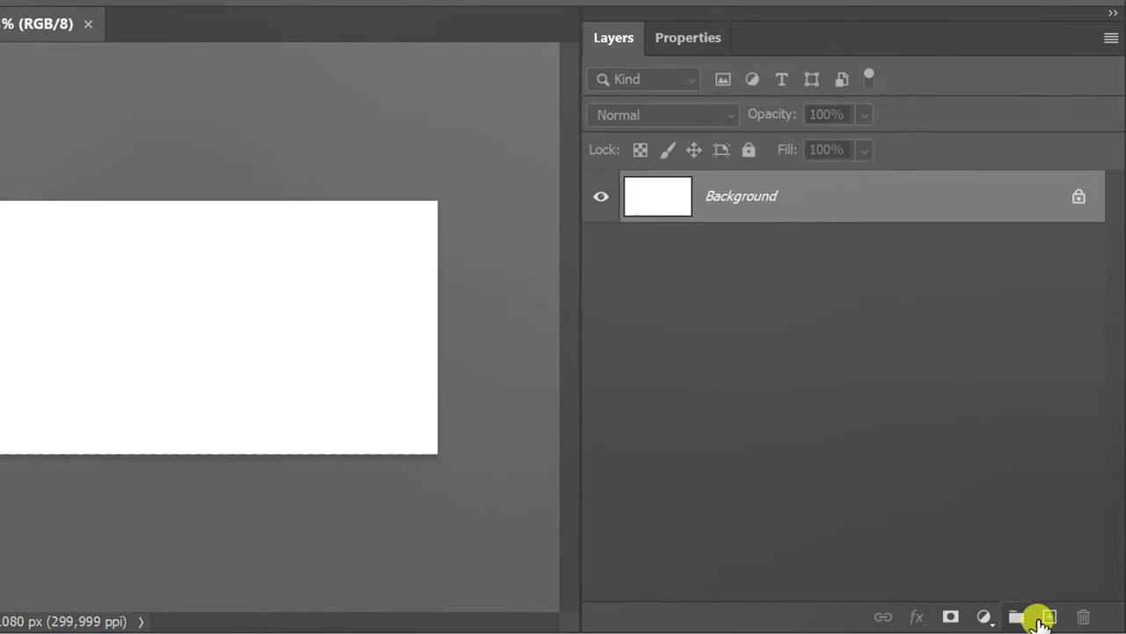
Step: Add an empty Layer 1 and set up a 500 px Soft Round brush at 0% hardness
{"action": "left_click", "coordinate": [1052, 619]}
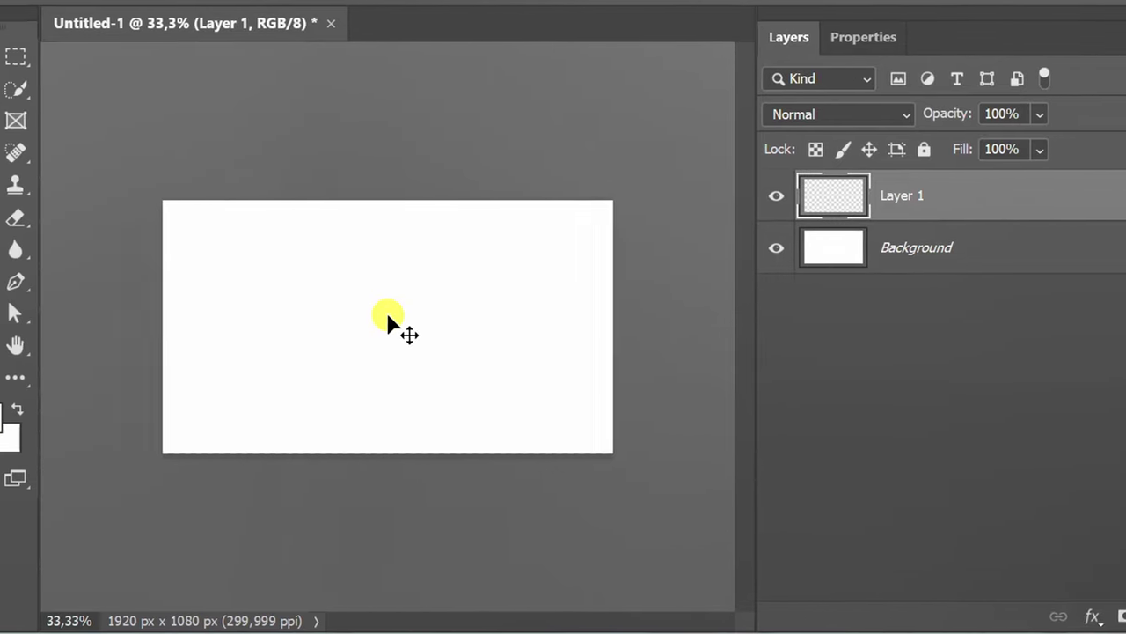
{"action": "key", "text": "b"}
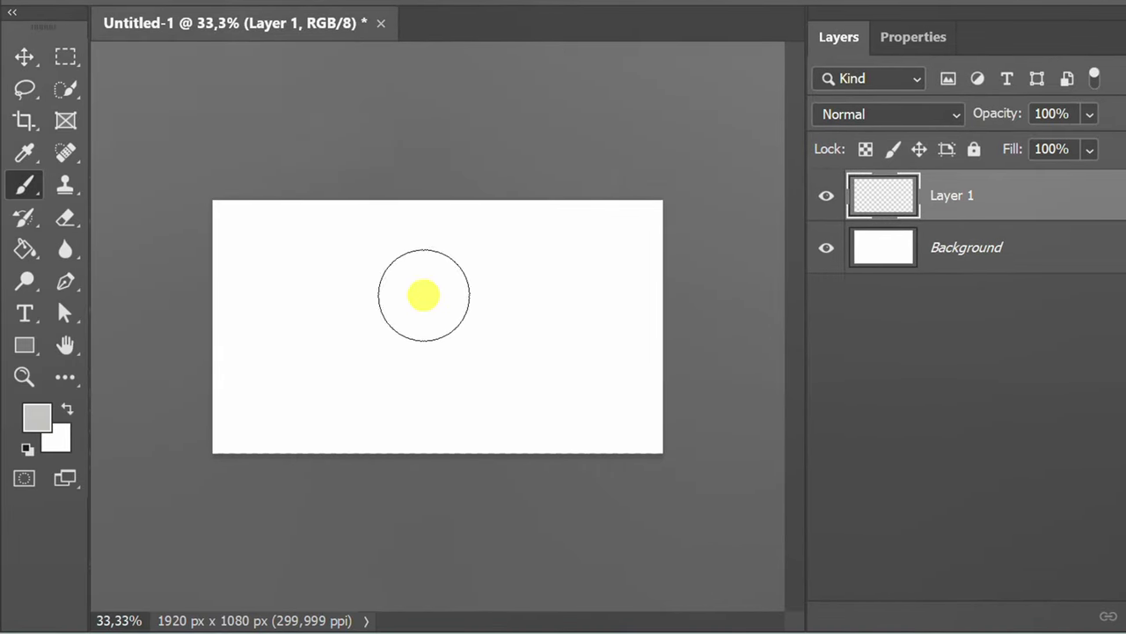
{"action": "left_click", "coordinate": [180, 55]}
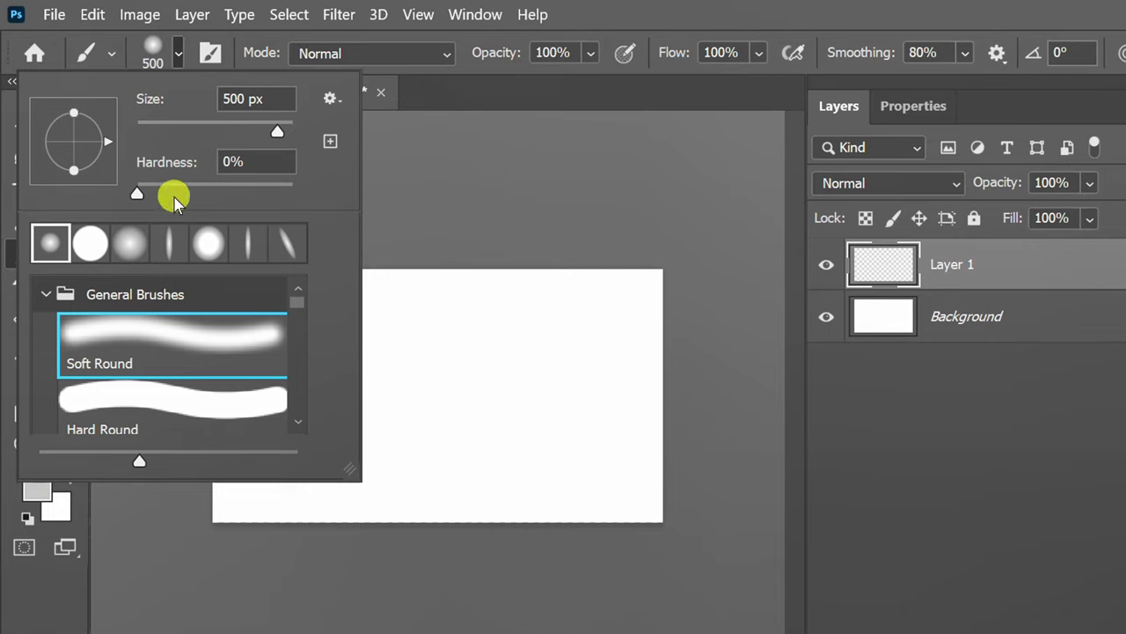
{"action": "left_click", "coordinate": [172, 57]}
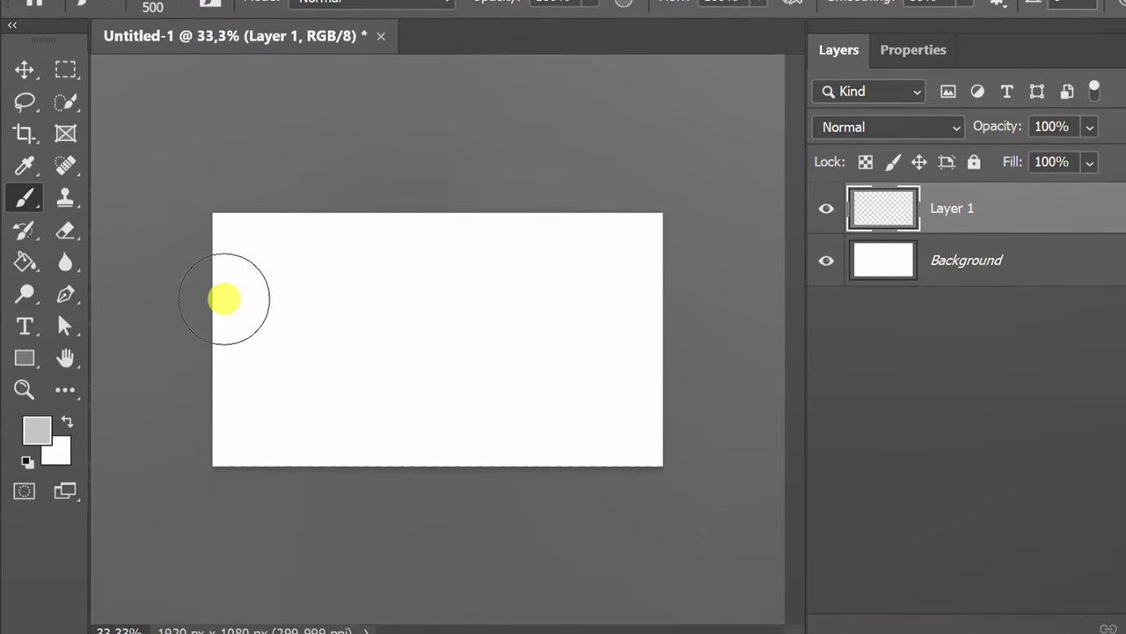
Step: Set the foreground colour to black (000000)
{"action": "left_click", "coordinate": [37, 419]}
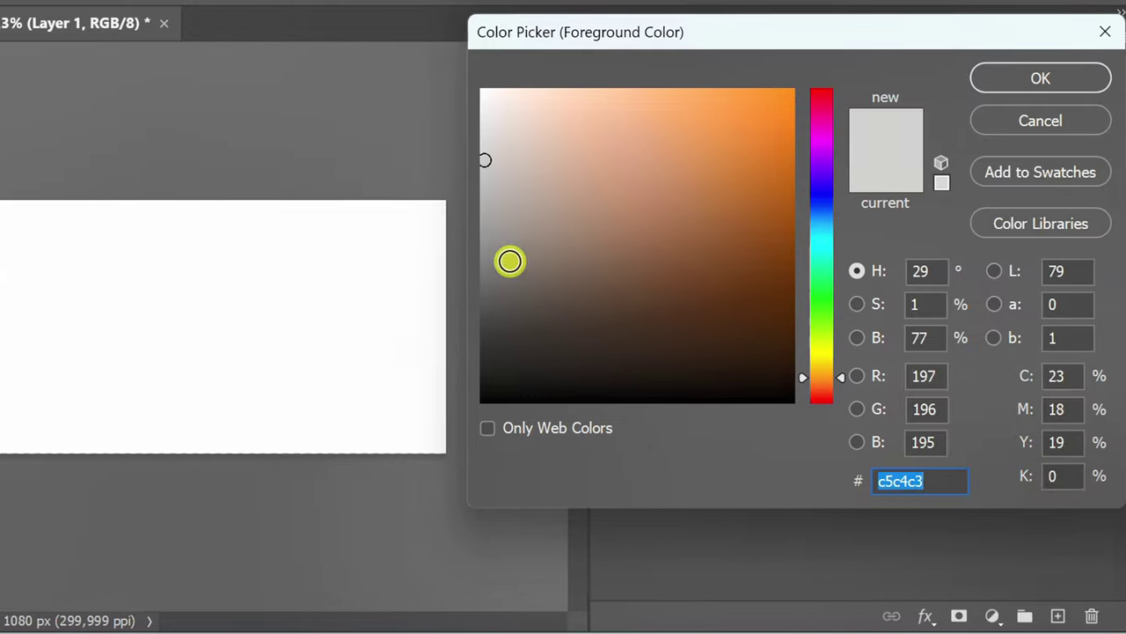
{"action": "left_click_drag", "start_coordinate": [510, 260], "coordinate": [447, 441]}
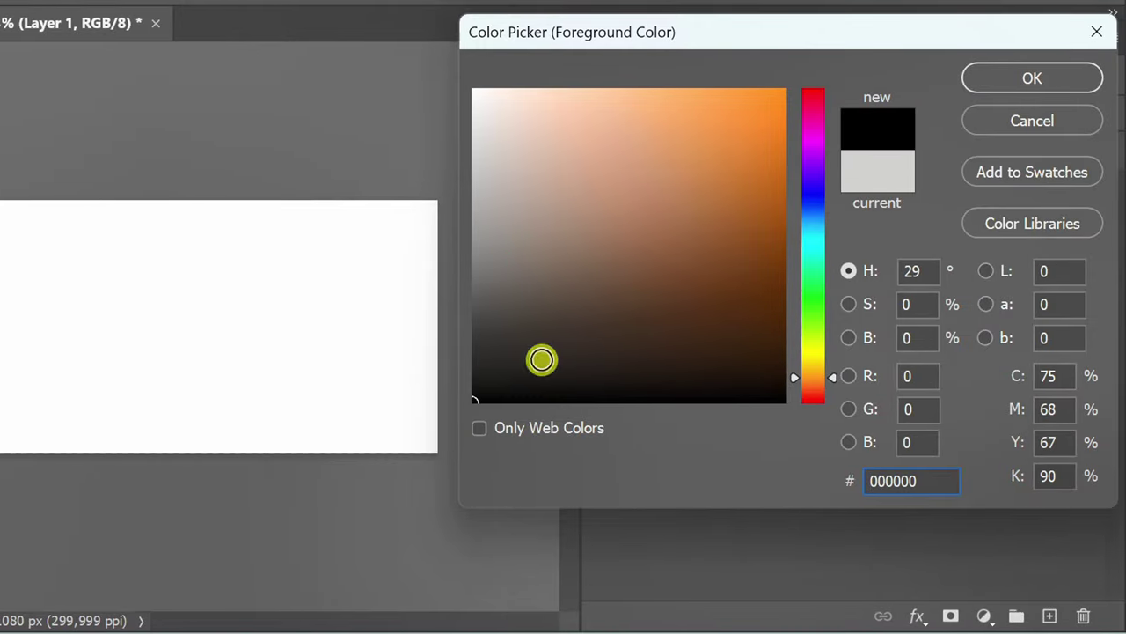
{"action": "left_click", "coordinate": [1004, 79]}
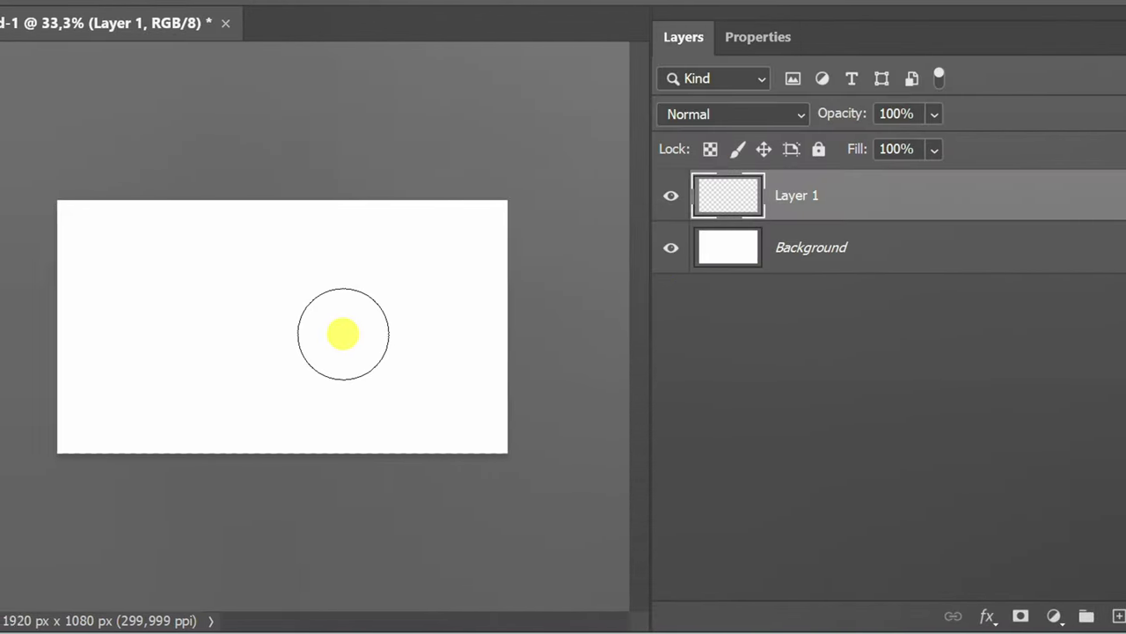
Step: Enlarge the brush and paint black over the whole canvas, then shrink it back
{"action": "key", "text": "bracketright"}
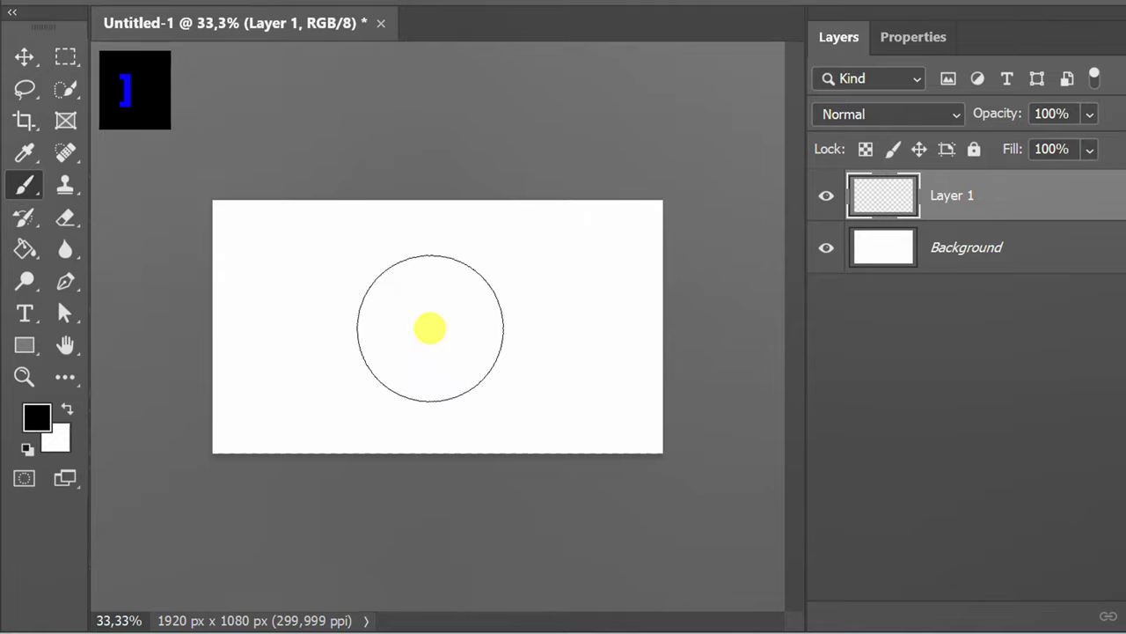
{"action": "key", "text": "bracketright"}
{"action": "left_click", "coordinate": [251, 218]}
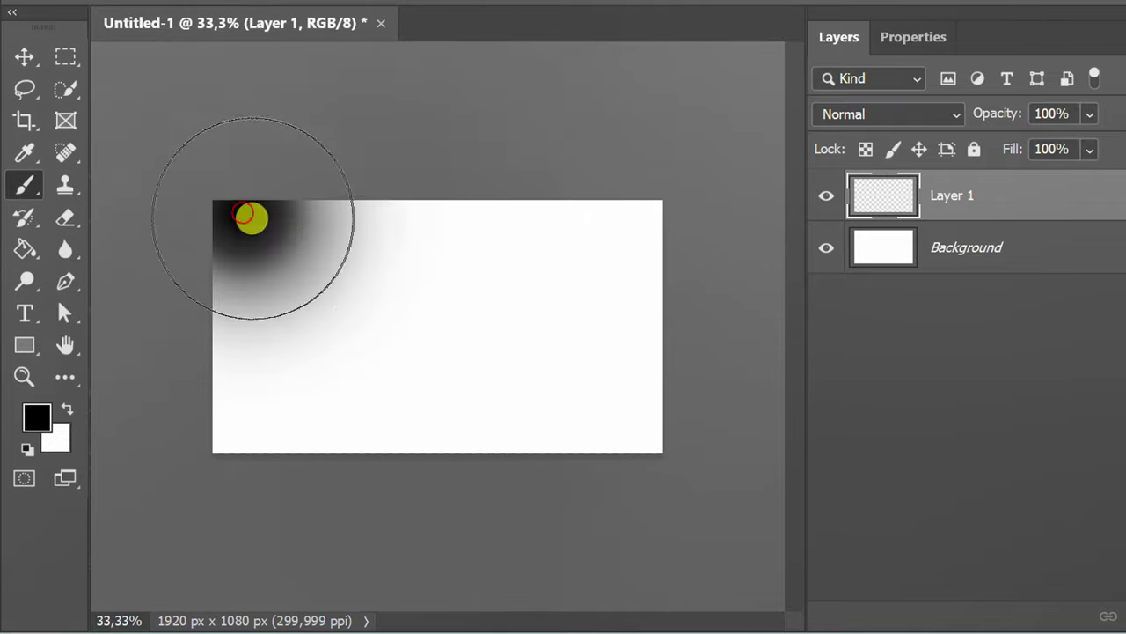
{"action": "mouse_move", "coordinate": [251, 218]}
{"action": "left_mouse_down"}
{"action": "mouse_move", "coordinate": [571, 226]}
{"action": "mouse_move", "coordinate": [663, 206]}
{"action": "mouse_move", "coordinate": [646, 417]}
{"action": "mouse_move", "coordinate": [487, 462]}
{"action": "mouse_move", "coordinate": [234, 460]}
{"action": "mouse_move", "coordinate": [206, 349]}
{"action": "mouse_move", "coordinate": [227, 221]}
{"action": "mouse_move", "coordinate": [339, 327]}
{"action": "mouse_move", "coordinate": [621, 314]}
{"action": "mouse_move", "coordinate": [440, 317]}
{"action": "left_mouse_up"}
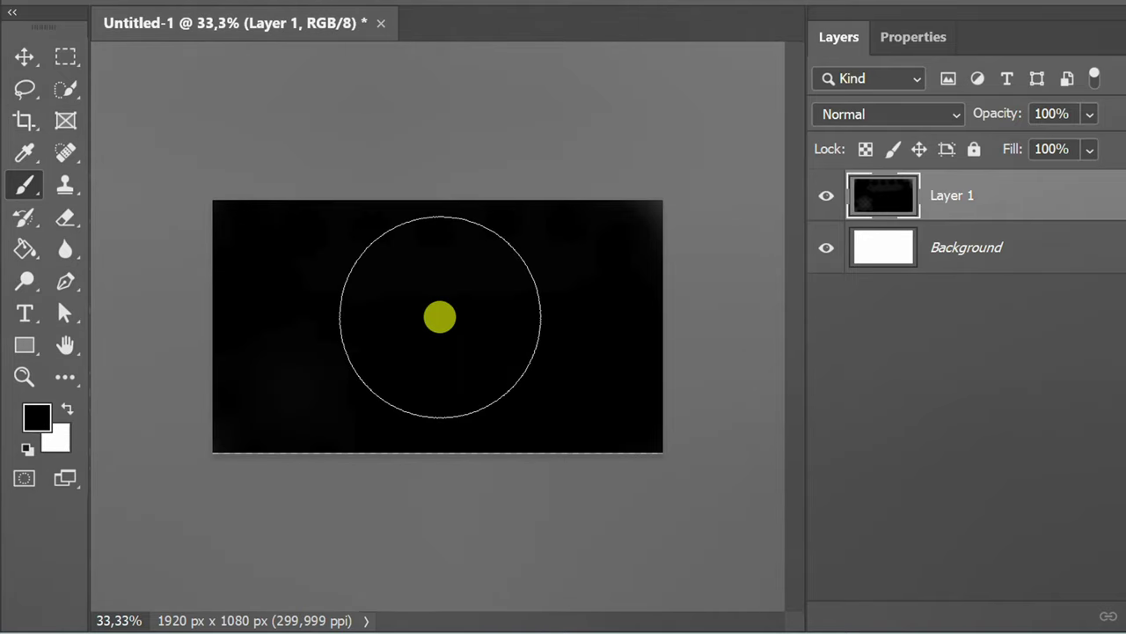
{"action": "key", "text": "bracketleft"}
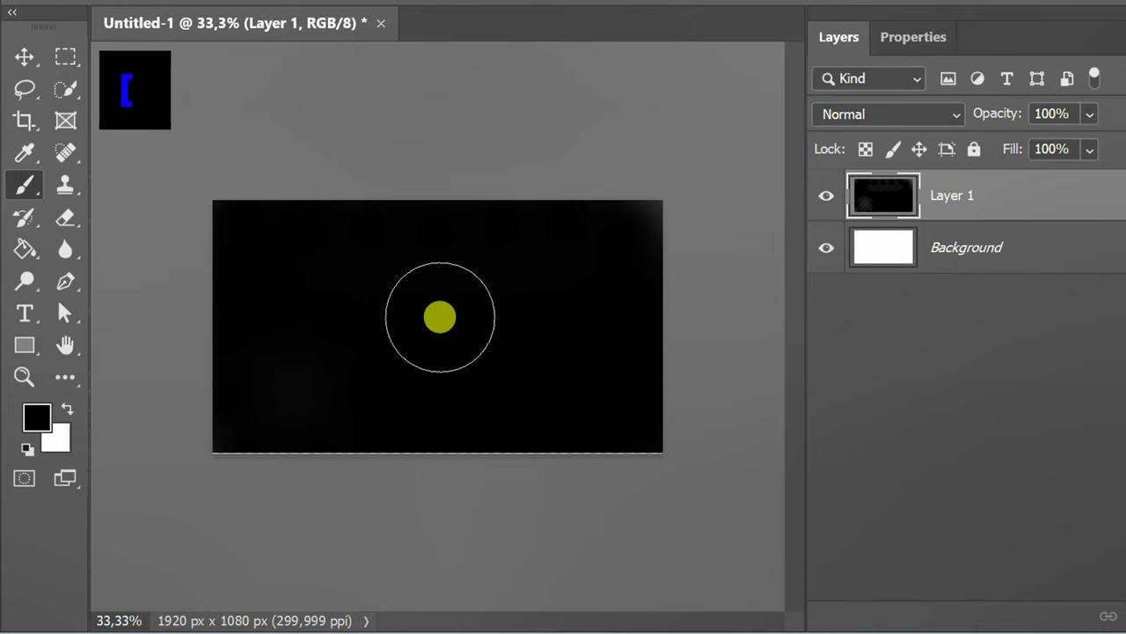
Step: Set a light grey foreground and paint three soft spots: upper left, upper right, bottom centre
{"action": "left_click", "coordinate": [35, 415]}
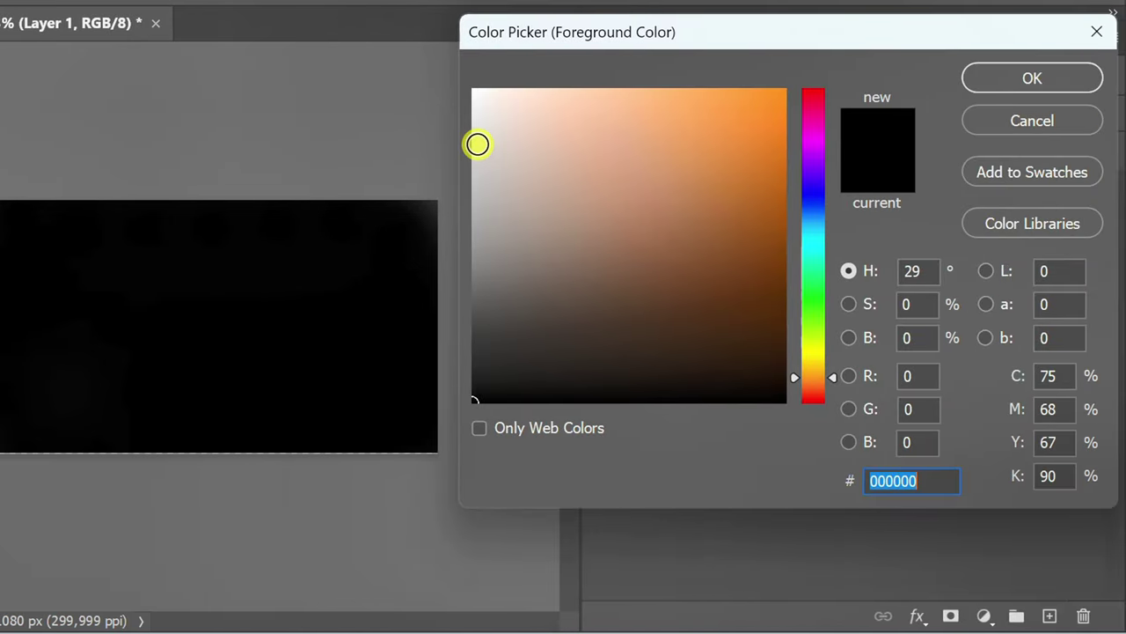
{"action": "left_click", "coordinate": [478, 152]}
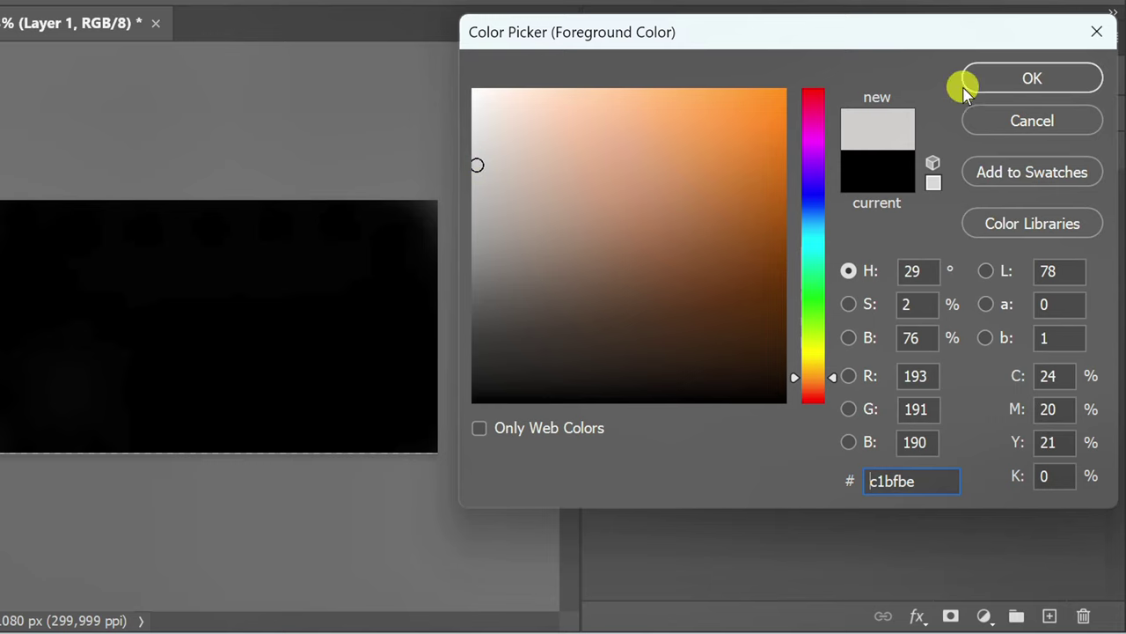
{"action": "left_click", "coordinate": [997, 78]}
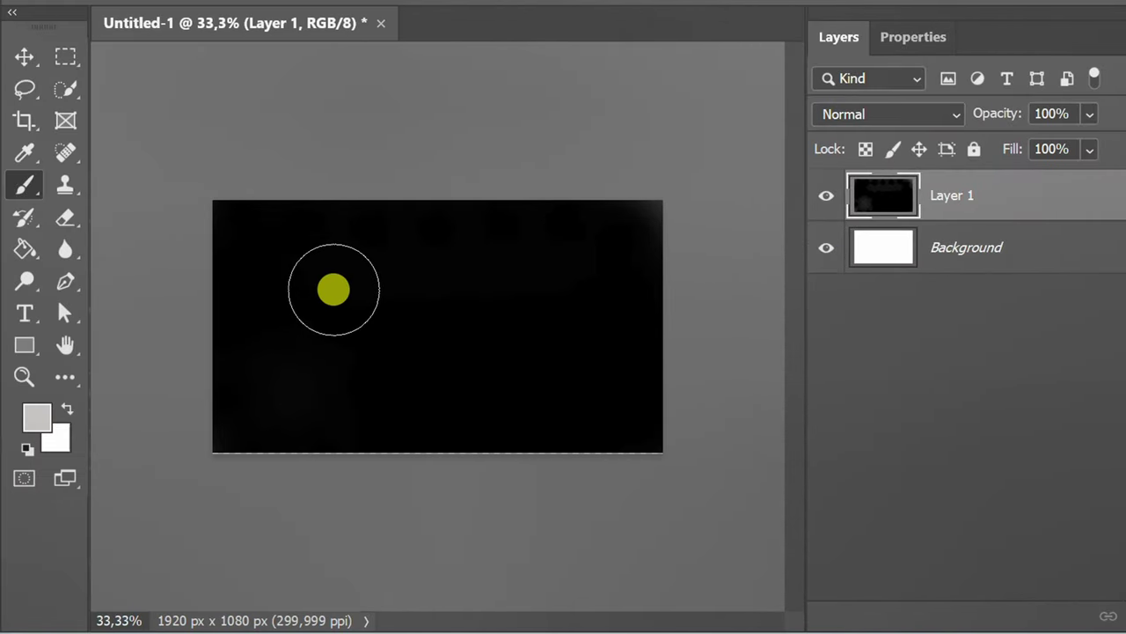
{"action": "left_click", "coordinate": [327, 283]}
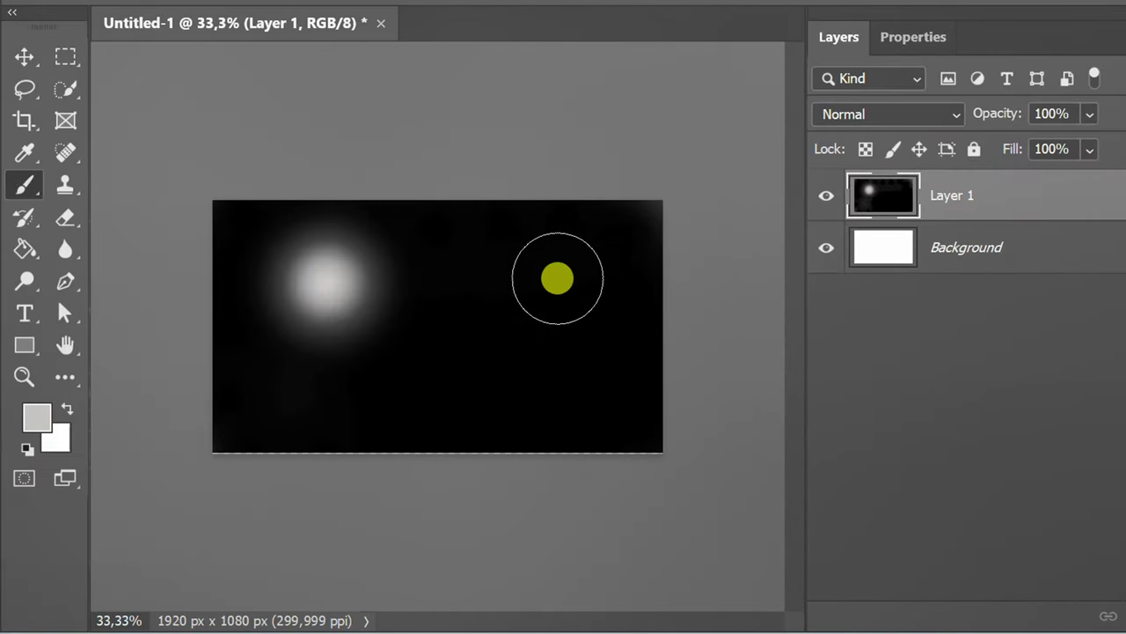
{"action": "left_click", "coordinate": [551, 277]}
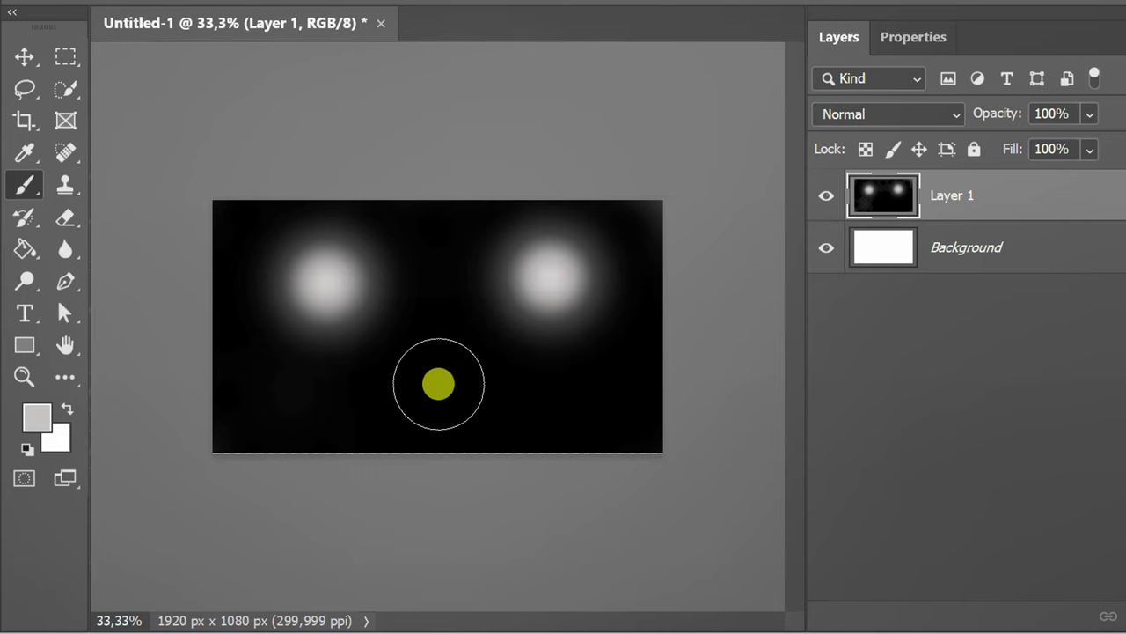
{"action": "left_click", "coordinate": [439, 384]}
Step: Convert Layer 1 into a smart object
{"action": "key", "text": "v"}
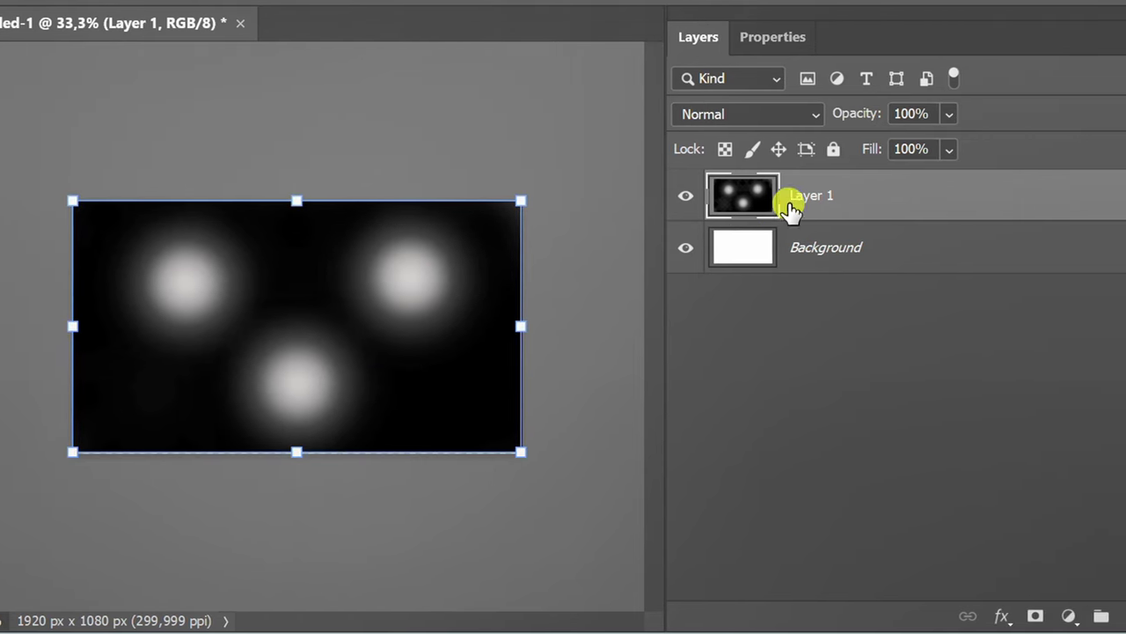
{"action": "right_click", "coordinate": [791, 205]}
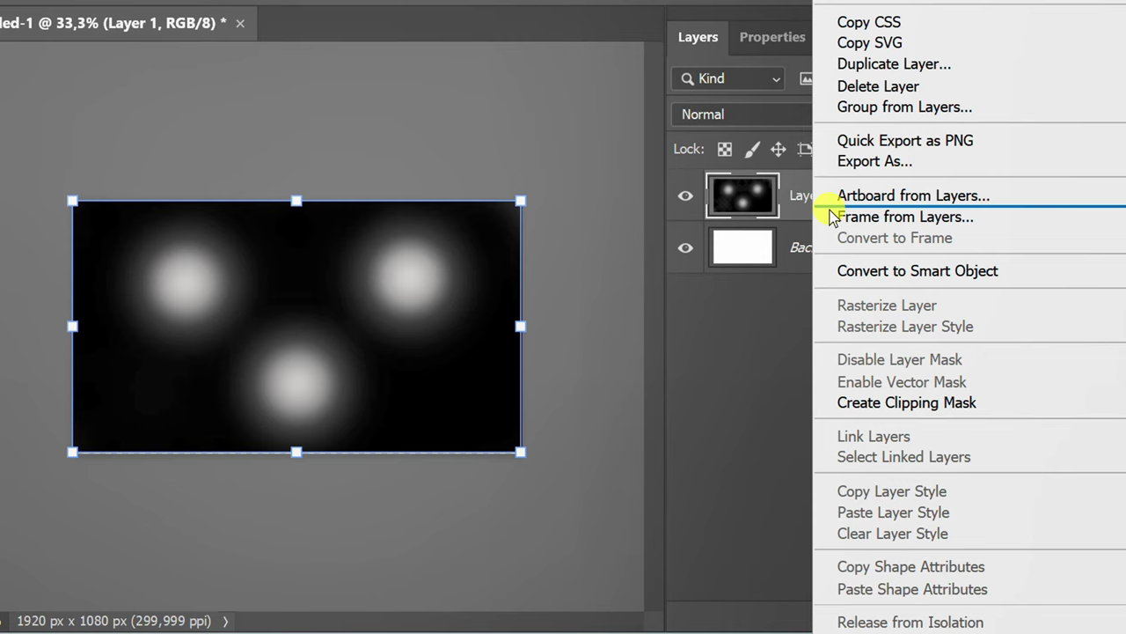
{"action": "left_click", "coordinate": [1024, 275]}
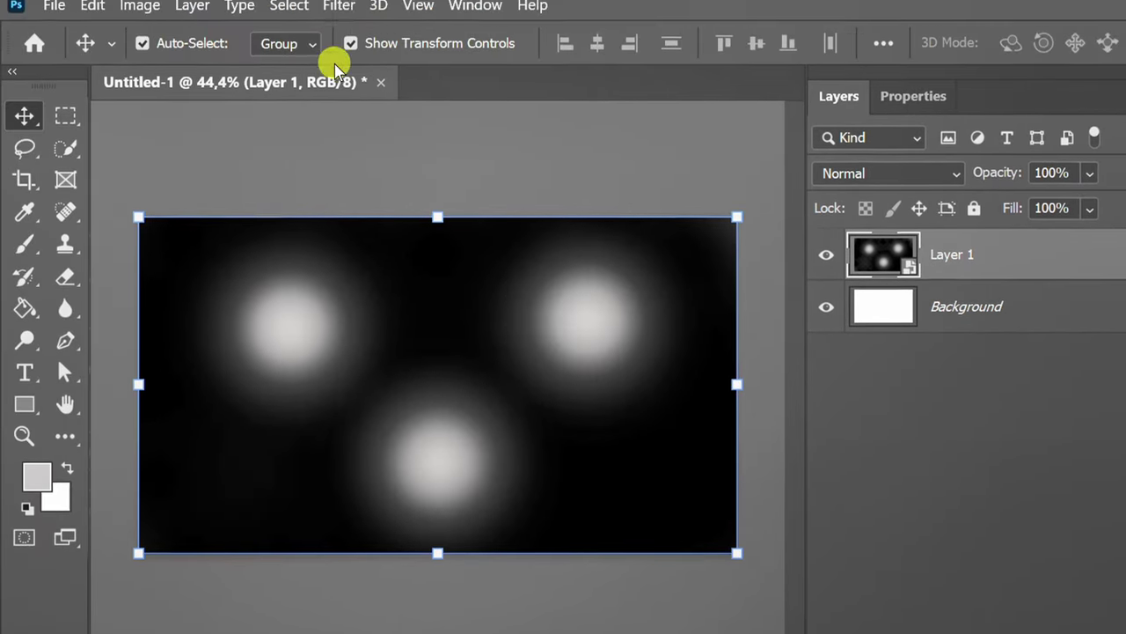
Step: In Liquify, smear the left white blob rightward into a streak with a 600 px Forward Warp brush
{"action": "left_click", "coordinate": [338, 15]}
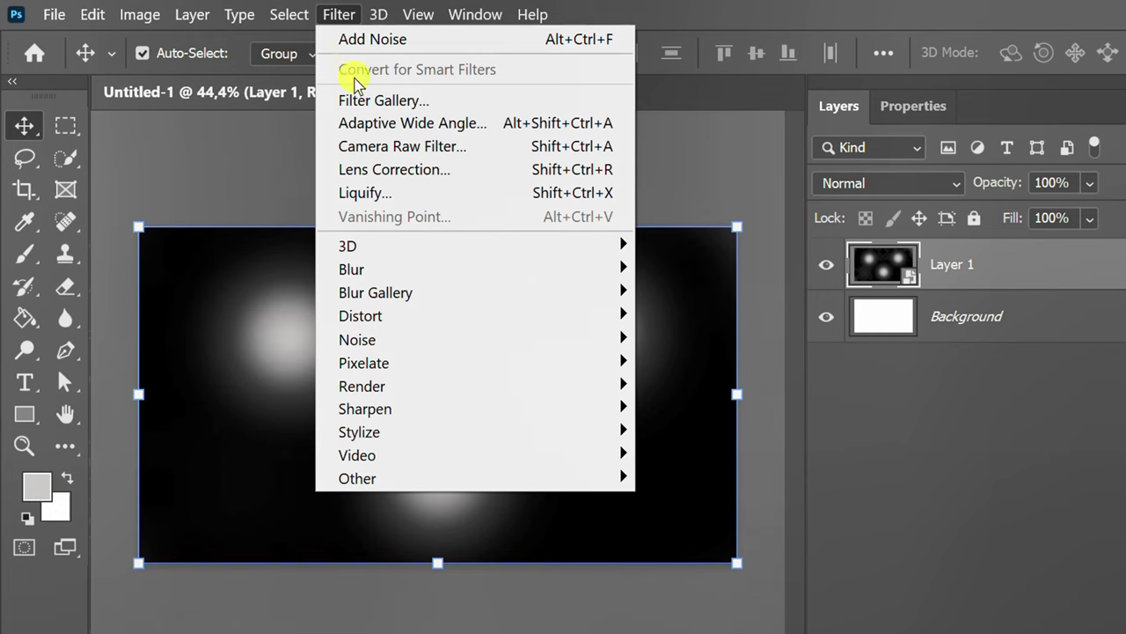
{"action": "left_click", "coordinate": [384, 195]}
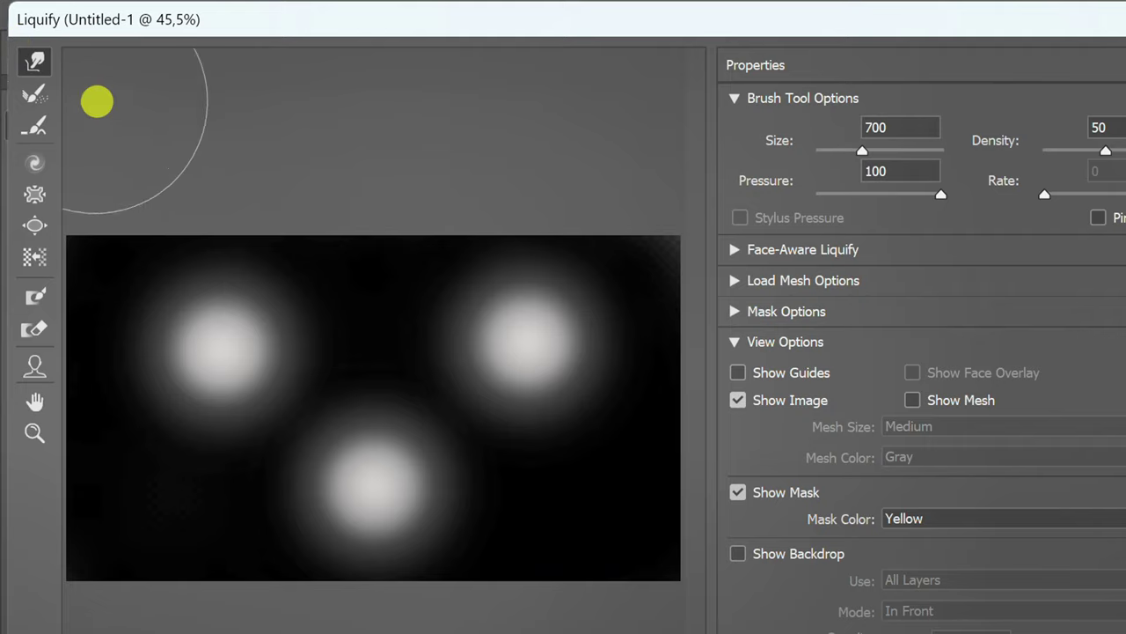
{"action": "key", "text": "bracketright"}
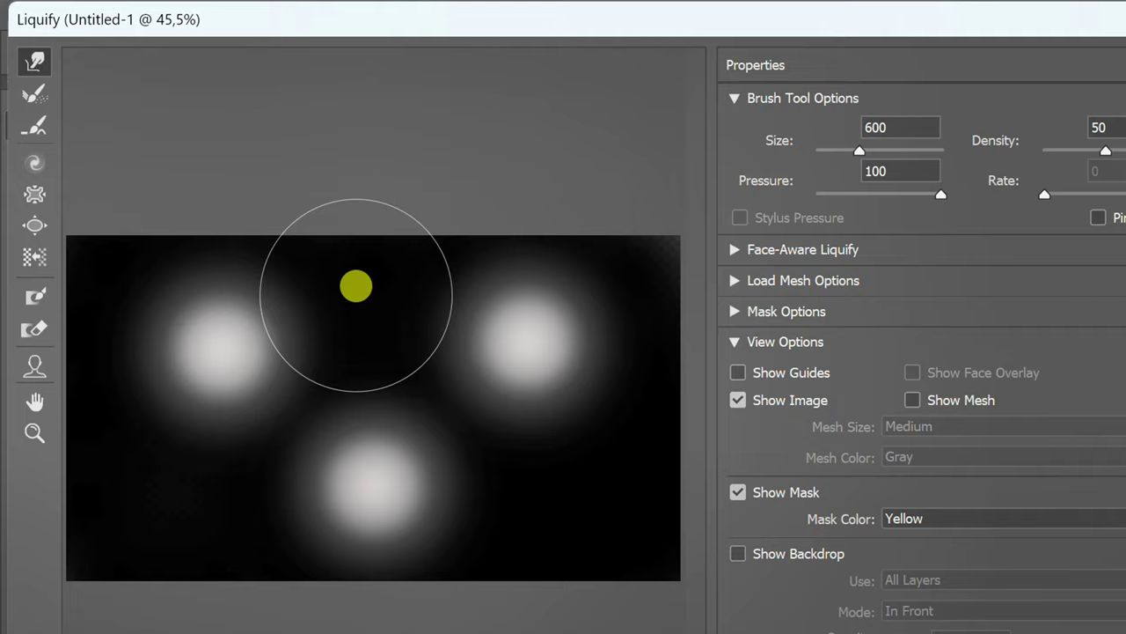
{"action": "mouse_move", "coordinate": [191, 370]}
{"action": "left_mouse_down"}
{"action": "mouse_move", "coordinate": [555, 378]}
{"action": "mouse_move", "coordinate": [437, 473]}
{"action": "mouse_move", "coordinate": [181, 448]}
{"action": "mouse_move", "coordinate": [299, 299]}
{"action": "mouse_move", "coordinate": [483, 581]}
{"action": "mouse_move", "coordinate": [360, 487]}
{"action": "mouse_move", "coordinate": [387, 470]}
{"action": "mouse_move", "coordinate": [448, 502]}
{"action": "mouse_move", "coordinate": [635, 419]}
{"action": "mouse_move", "coordinate": [481, 407]}
{"action": "mouse_move", "coordinate": [150, 437]}
{"action": "mouse_move", "coordinate": [269, 307]}
{"action": "mouse_move", "coordinate": [178, 449]}
{"action": "mouse_move", "coordinate": [367, 337]}
{"action": "mouse_move", "coordinate": [608, 329]}
{"action": "mouse_move", "coordinate": [339, 405]}
{"action": "mouse_move", "coordinate": [133, 268]}
{"action": "mouse_move", "coordinate": [573, 396]}
{"action": "mouse_move", "coordinate": [584, 498]}
{"action": "mouse_move", "coordinate": [598, 510]}
{"action": "mouse_move", "coordinate": [615, 490]}
{"action": "mouse_move", "coordinate": [485, 448]}
{"action": "mouse_move", "coordinate": [478, 414]}
{"action": "mouse_move", "coordinate": [305, 451]}
{"action": "mouse_move", "coordinate": [299, 367]}
{"action": "mouse_move", "coordinate": [269, 423]}
{"action": "mouse_move", "coordinate": [304, 460]}
{"action": "mouse_move", "coordinate": [158, 474]}
{"action": "mouse_move", "coordinate": [362, 397]}
{"action": "mouse_move", "coordinate": [334, 293]}
{"action": "mouse_move", "coordinate": [596, 284]}
{"action": "mouse_move", "coordinate": [85, 504]}
{"action": "mouse_move", "coordinate": [114, 430]}
{"action": "mouse_move", "coordinate": [101, 378]}
{"action": "mouse_move", "coordinate": [259, 460]}
{"action": "mouse_move", "coordinate": [248, 446]}
{"action": "left_mouse_up"}
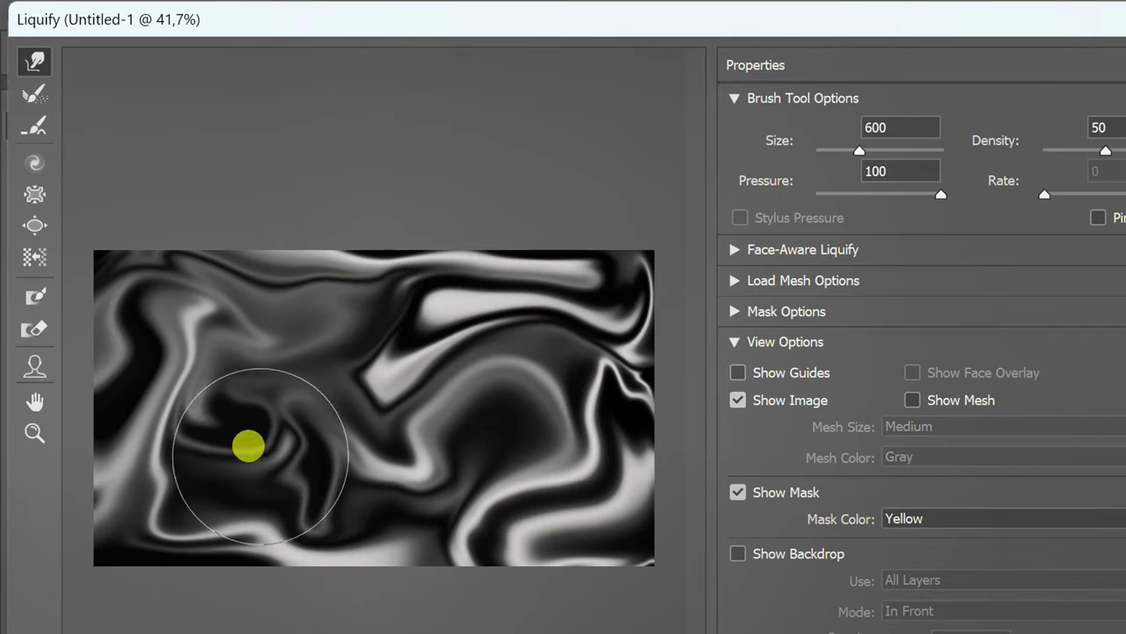
Step: Twirl the marbled pattern clockwise just left of centre with a resized Twirl brush
{"action": "left_click", "coordinate": [36, 167]}
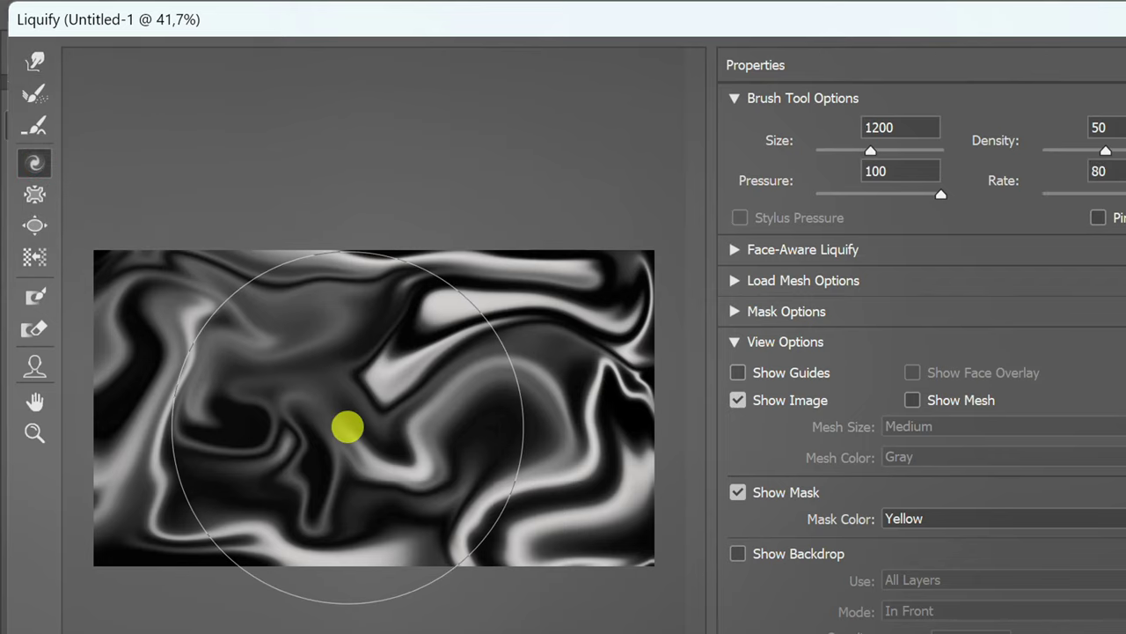
{"action": "key", "text": "bracketleft"}
{"action": "key", "text": "bracketleft"}
{"action": "key", "text": "bracketleft"}
{"action": "key", "text": "bracketleft"}
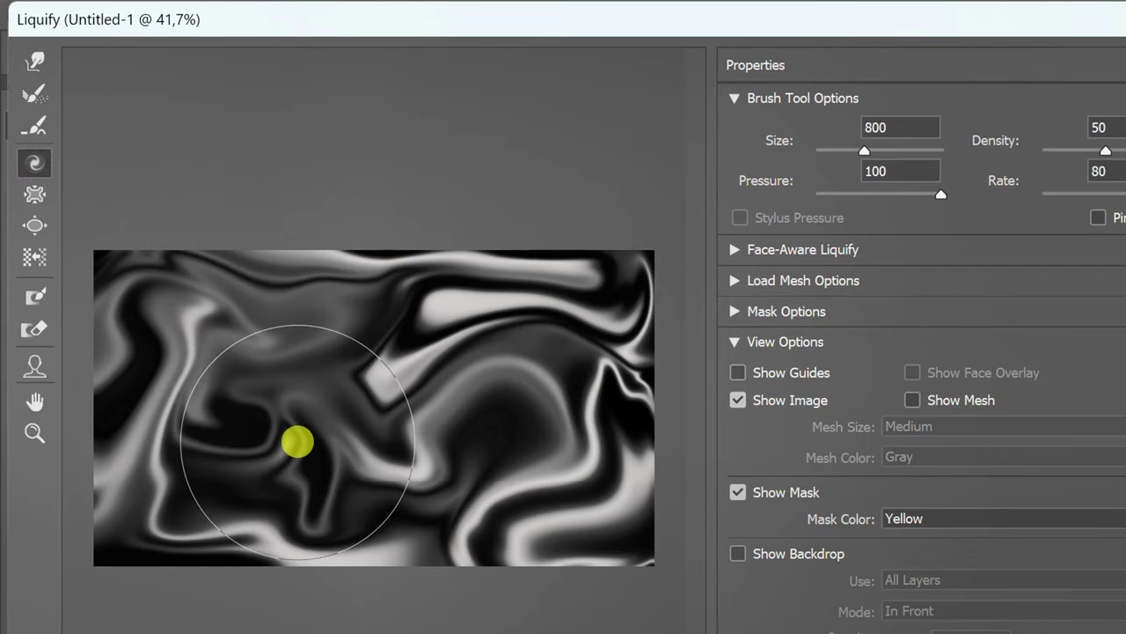
{"action": "key", "text": "bracketright"}
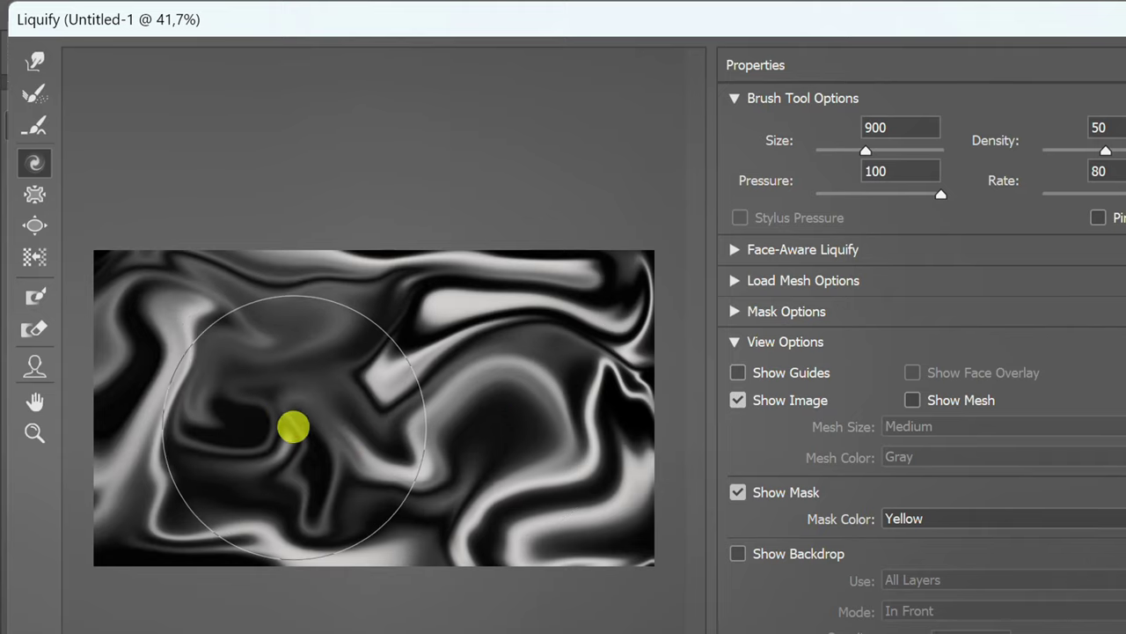
{"action": "mouse_move", "coordinate": [292, 429]}
{"action": "left_mouse_down"}
{"action": "mouse_move", "coordinate": [282, 440]}
{"action": "mouse_move", "coordinate": [160, 353]}
{"action": "left_mouse_up"}
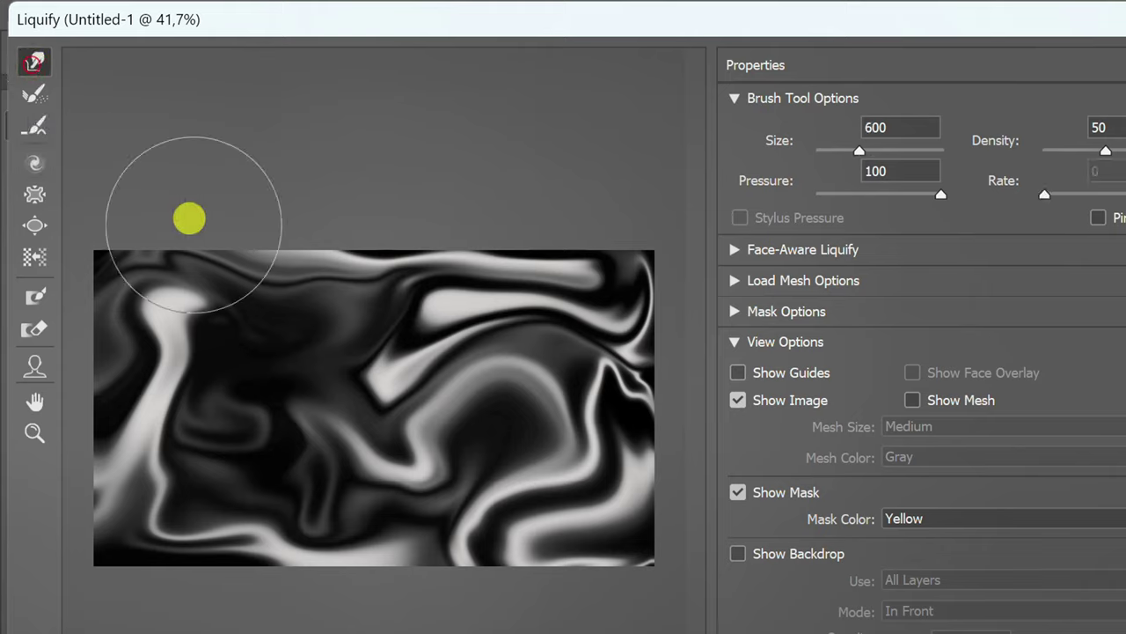
Step: Push the swirls into new flowing shapes with several Forward Warp strokes across the canvas
{"action": "left_click_drag", "start_coordinate": [146, 443], "coordinate": [255, 443]}
{"action": "left_click_drag", "start_coordinate": [402, 502], "coordinate": [272, 452]}
{"action": "left_click_drag", "start_coordinate": [212, 379], "coordinate": [450, 421]}
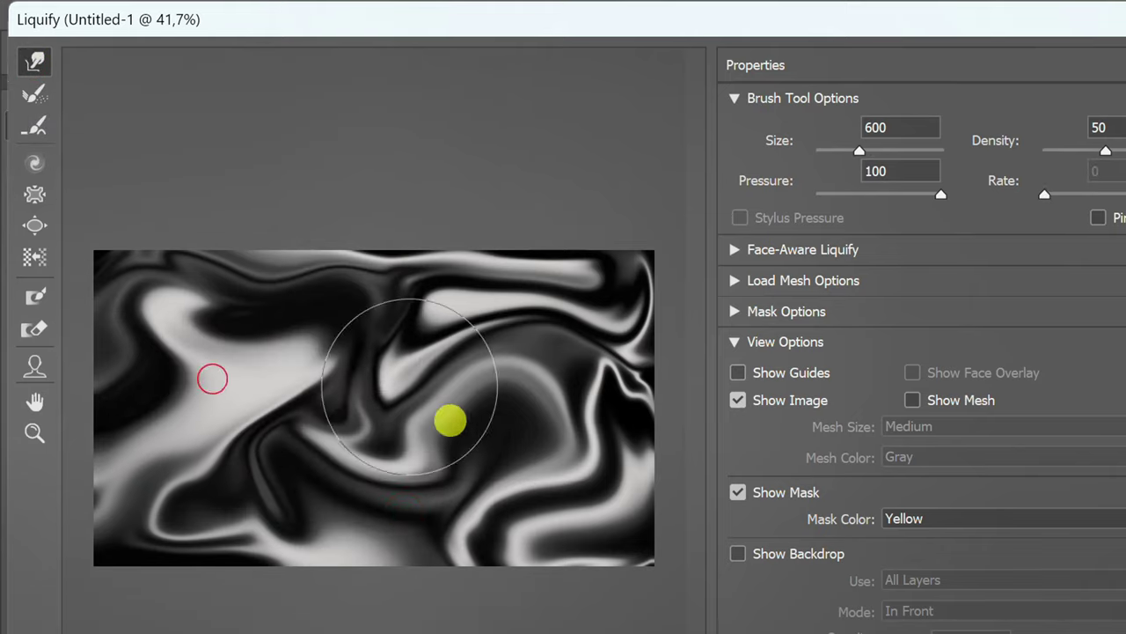
{"action": "left_click_drag", "start_coordinate": [334, 384], "coordinate": [403, 432]}
{"action": "left_click_drag", "start_coordinate": [531, 467], "coordinate": [349, 452]}
{"action": "mouse_move", "coordinate": [65, 410]}
{"action": "left_mouse_down"}
{"action": "mouse_move", "coordinate": [261, 552]}
{"action": "mouse_move", "coordinate": [395, 372]}
{"action": "mouse_move", "coordinate": [234, 320]}
{"action": "left_mouse_up"}
{"action": "mouse_move", "coordinate": [143, 425]}
{"action": "left_mouse_down"}
{"action": "mouse_move", "coordinate": [265, 443]}
{"action": "mouse_move", "coordinate": [373, 326]}
{"action": "mouse_move", "coordinate": [466, 307]}
{"action": "mouse_move", "coordinate": [483, 370]}
{"action": "mouse_move", "coordinate": [351, 503]}
{"action": "mouse_move", "coordinate": [352, 405]}
{"action": "mouse_move", "coordinate": [203, 491]}
{"action": "mouse_move", "coordinate": [352, 279]}
{"action": "mouse_move", "coordinate": [550, 328]}
{"action": "mouse_move", "coordinate": [531, 488]}
{"action": "mouse_move", "coordinate": [164, 344]}
{"action": "mouse_move", "coordinate": [334, 301]}
{"action": "mouse_move", "coordinate": [343, 329]}
{"action": "mouse_move", "coordinate": [490, 490]}
{"action": "mouse_move", "coordinate": [400, 445]}
{"action": "mouse_move", "coordinate": [328, 434]}
{"action": "mouse_move", "coordinate": [314, 402]}
{"action": "mouse_move", "coordinate": [322, 378]}
{"action": "mouse_move", "coordinate": [467, 277]}
{"action": "mouse_move", "coordinate": [531, 458]}
{"action": "mouse_move", "coordinate": [659, 372]}
{"action": "mouse_move", "coordinate": [581, 425]}
{"action": "mouse_move", "coordinate": [428, 463]}
{"action": "mouse_move", "coordinate": [338, 503]}
{"action": "mouse_move", "coordinate": [589, 558]}
{"action": "mouse_move", "coordinate": [132, 492]}
{"action": "mouse_move", "coordinate": [211, 483]}
{"action": "mouse_move", "coordinate": [476, 375]}
{"action": "mouse_move", "coordinate": [452, 432]}
{"action": "mouse_move", "coordinate": [410, 478]}
{"action": "mouse_move", "coordinate": [413, 516]}
{"action": "mouse_move", "coordinate": [520, 426]}
{"action": "mouse_move", "coordinate": [539, 555]}
{"action": "left_mouse_up"}
{"action": "mouse_move", "coordinate": [174, 290]}
{"action": "left_mouse_down"}
{"action": "mouse_move", "coordinate": [377, 402]}
{"action": "mouse_move", "coordinate": [467, 410]}
{"action": "mouse_move", "coordinate": [448, 379]}
{"action": "left_mouse_up"}
Step: Apply the Liquify warp, then add 15% Uniform noise to Layer 1 as a smart filter
{"action": "key", "text": "Return"}
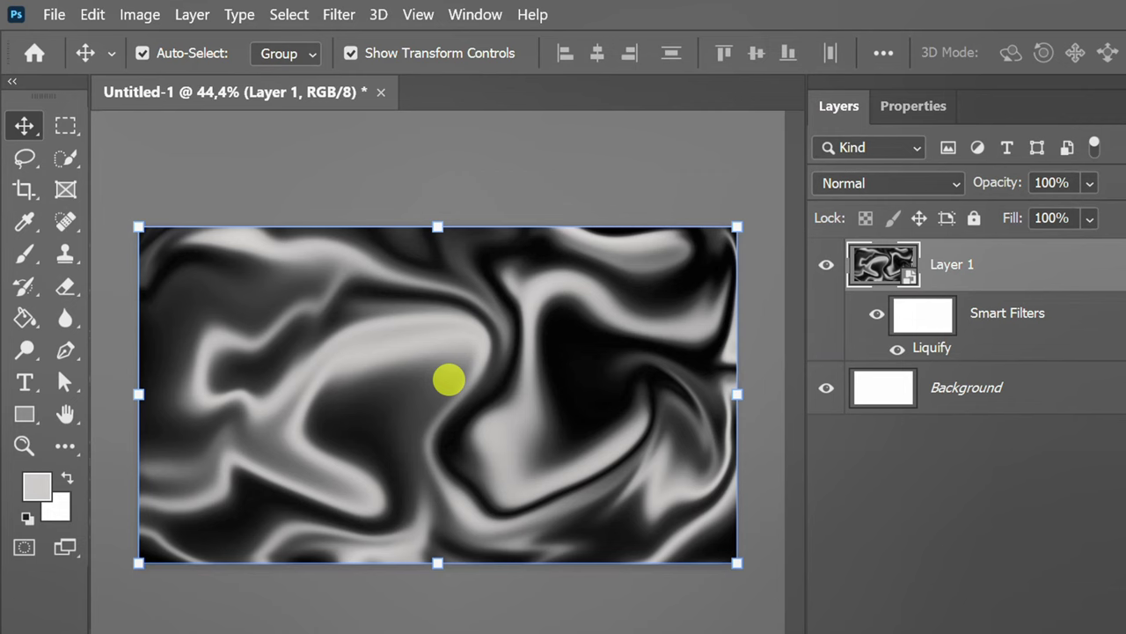
{"action": "left_click", "coordinate": [336, 16]}
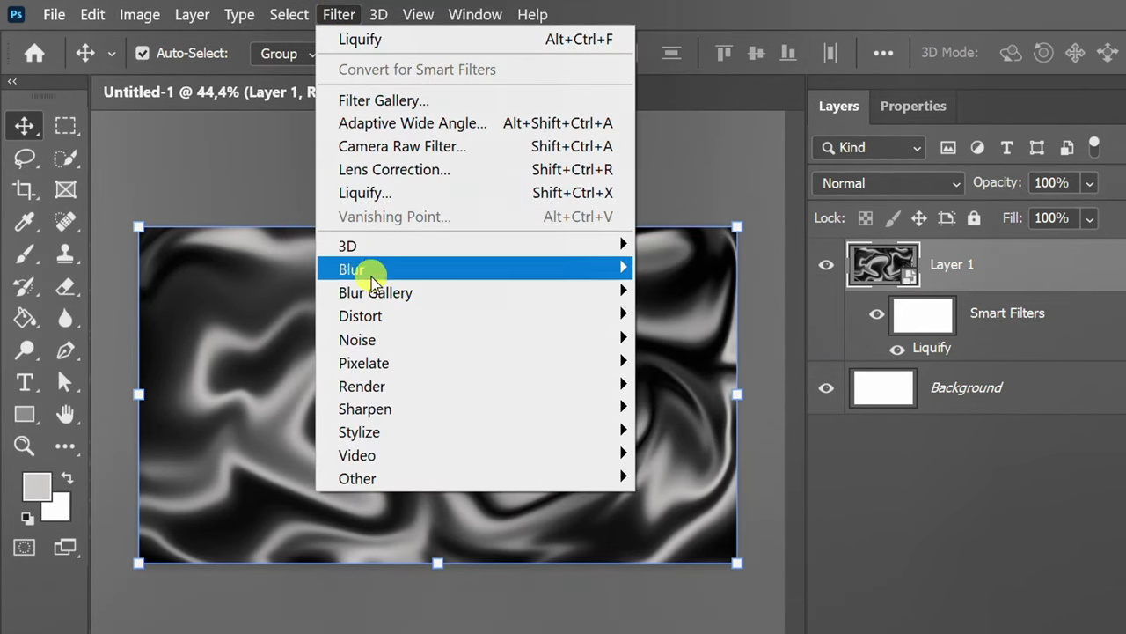
{"action": "left_click", "coordinate": [748, 339]}
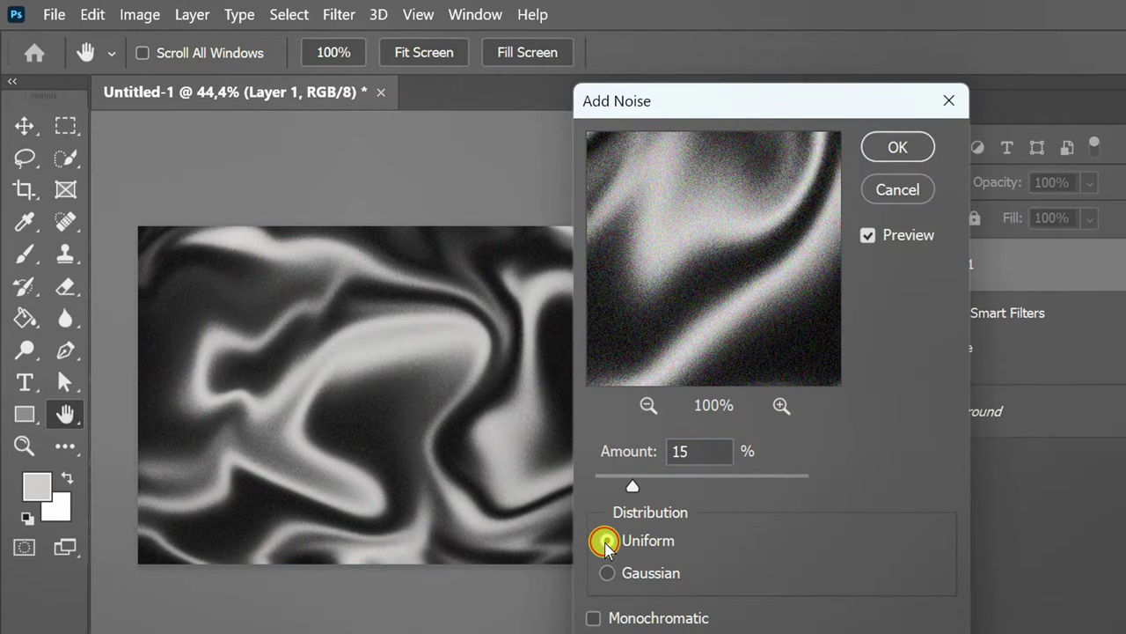
{"action": "left_click", "coordinate": [898, 147]}
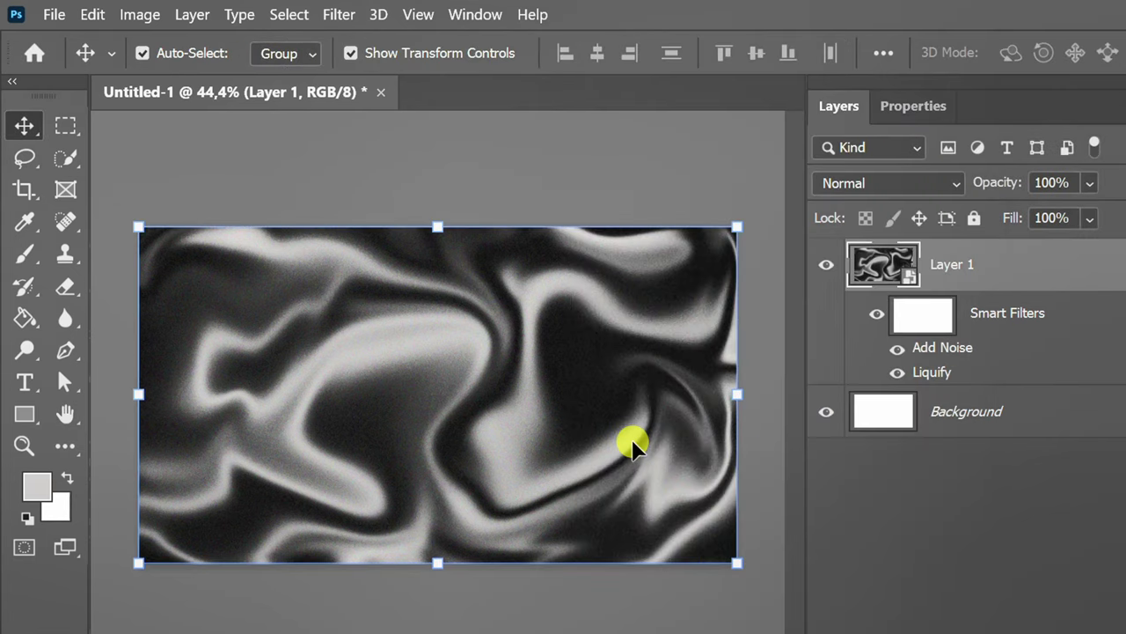
{"action": "left_click", "coordinate": [138, 14]}
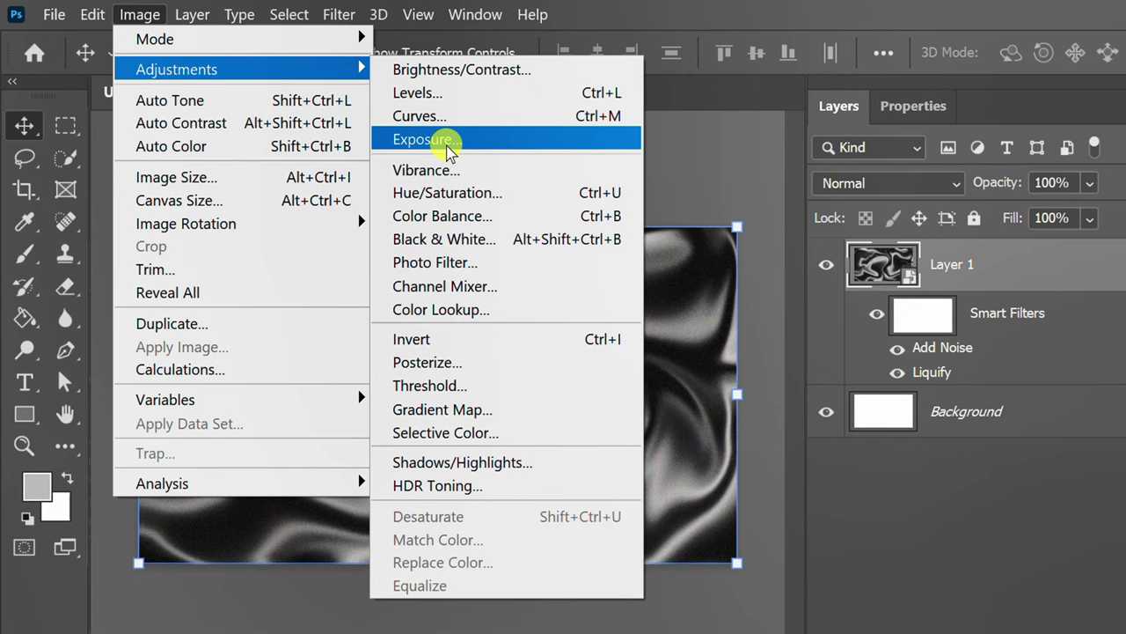
{"action": "mouse_move", "coordinate": [176, 69]}
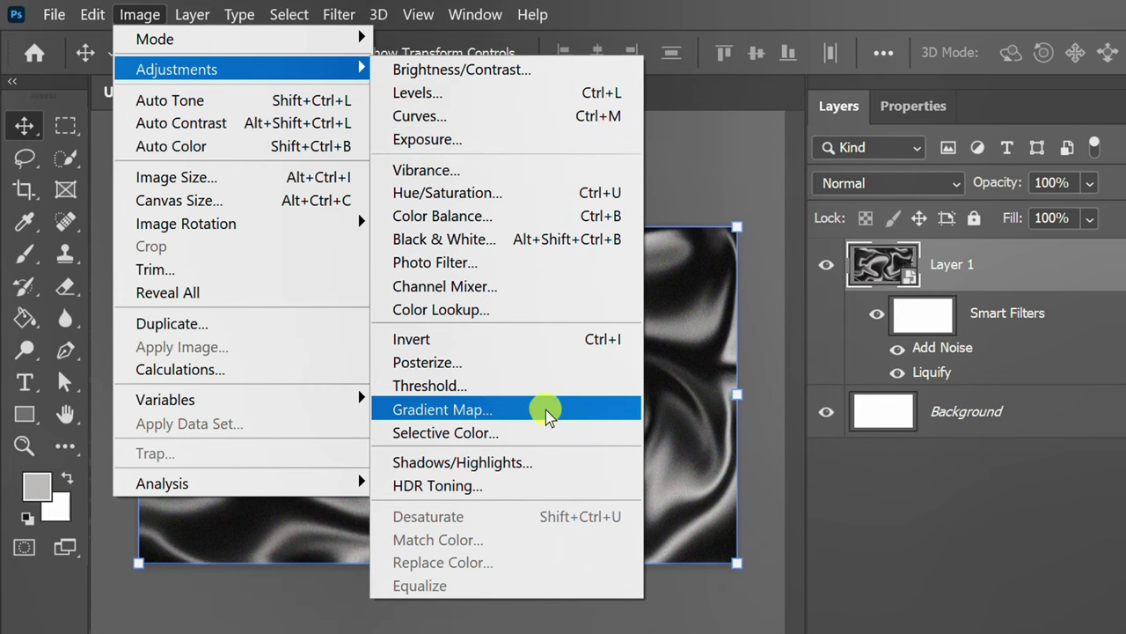
Step: Start a Gradient Map using the Basics > Black, White gradient preset
{"action": "left_click", "coordinate": [546, 409]}
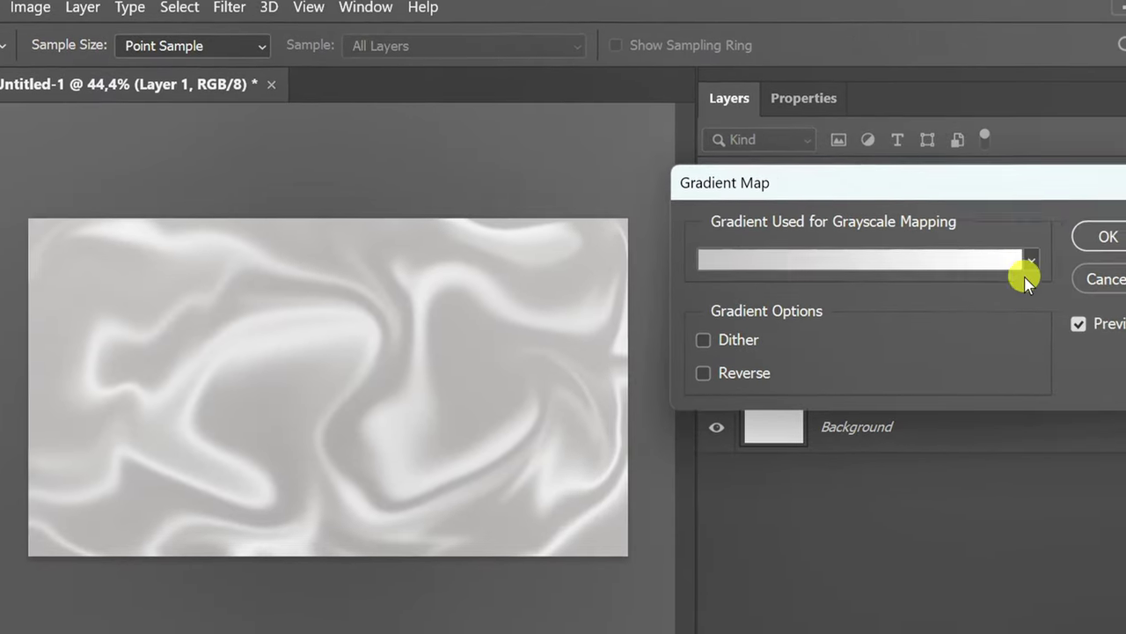
{"action": "left_click", "coordinate": [946, 256]}
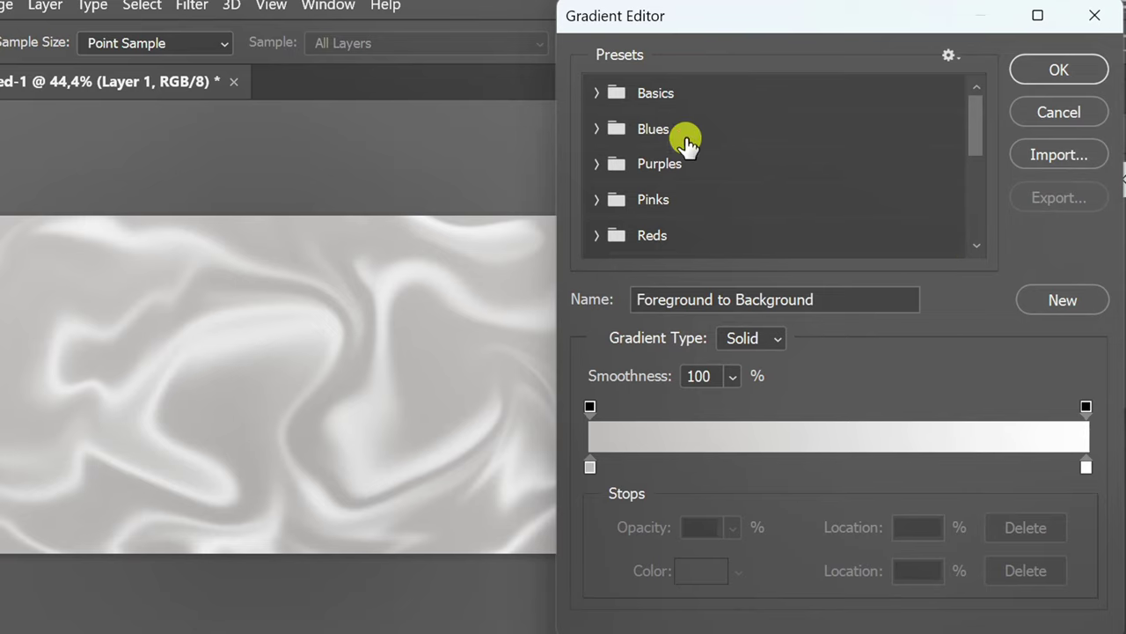
{"action": "left_click", "coordinate": [652, 94]}
{"action": "left_click", "coordinate": [600, 92]}
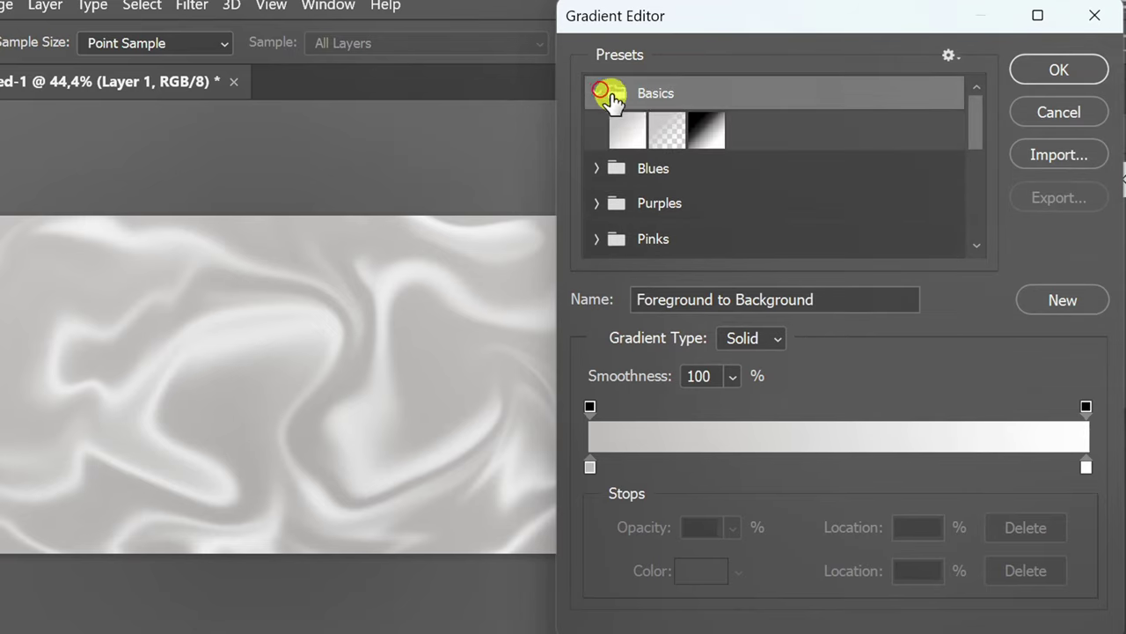
{"action": "left_click", "coordinate": [713, 133]}
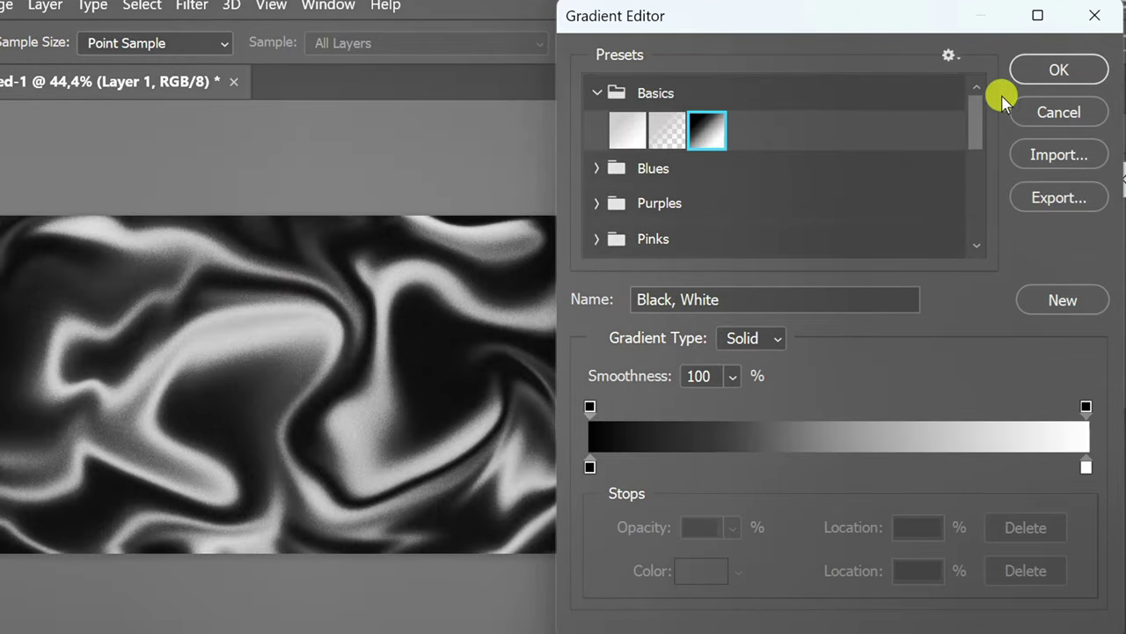
{"action": "left_click", "coordinate": [1055, 70]}
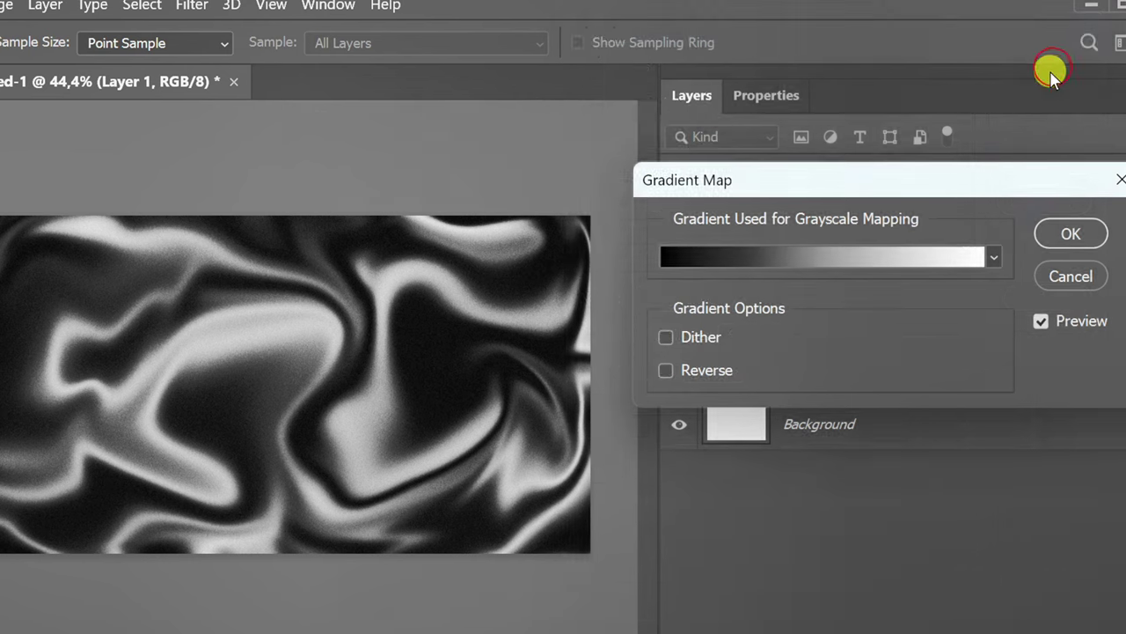
Step: Change the gradient's white end stop to pink
{"action": "left_click", "coordinate": [791, 258]}
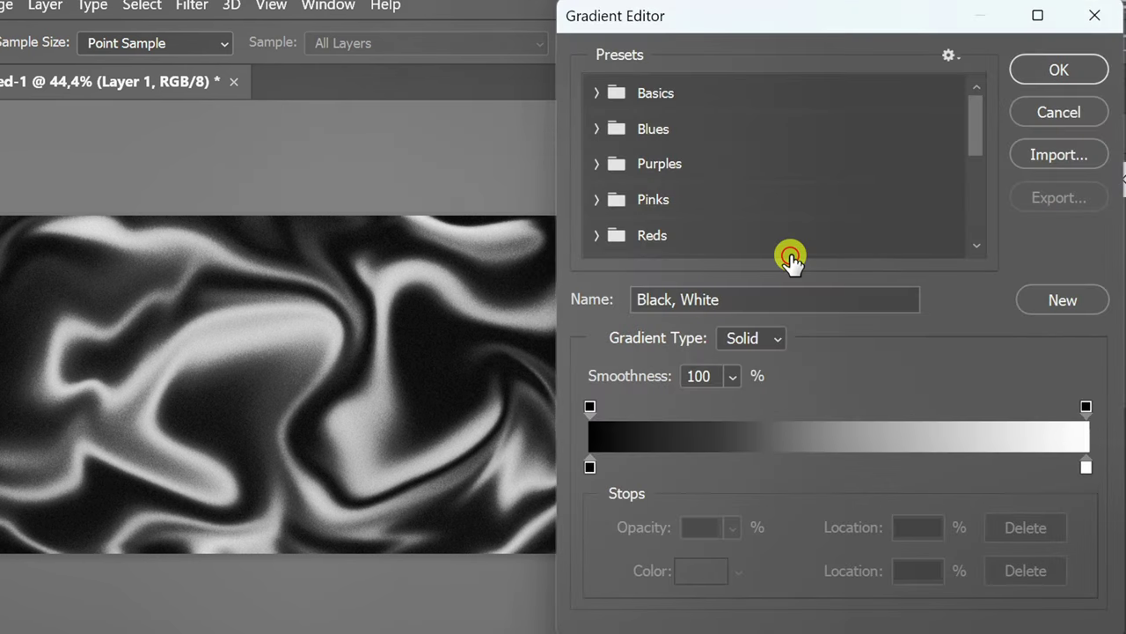
{"action": "double_click", "coordinate": [1086, 468]}
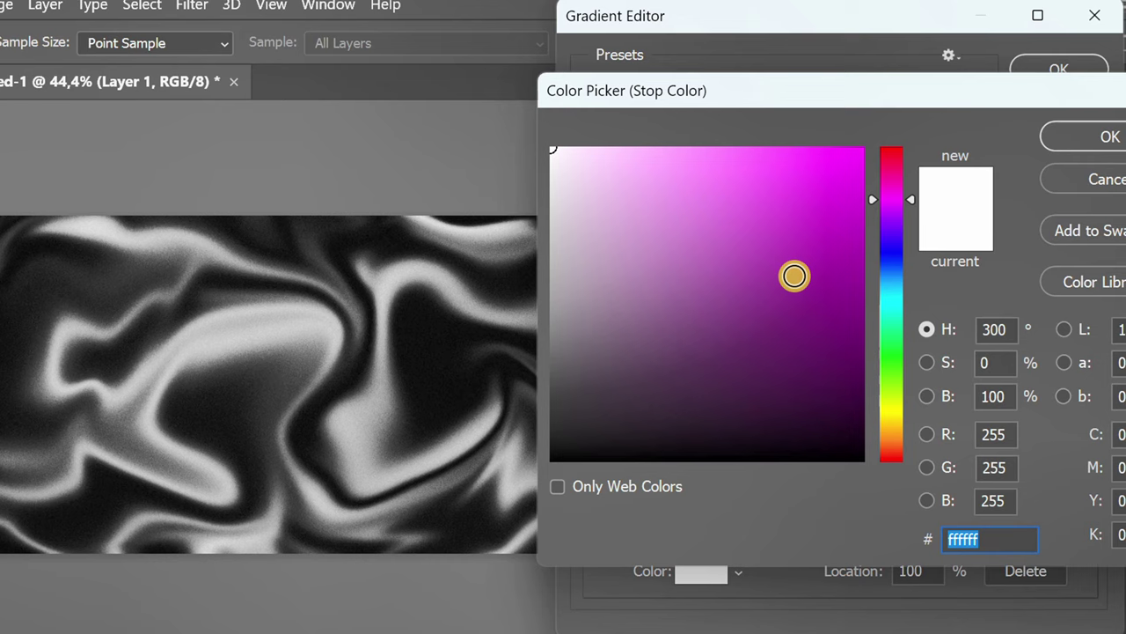
{"action": "left_click", "coordinate": [701, 160]}
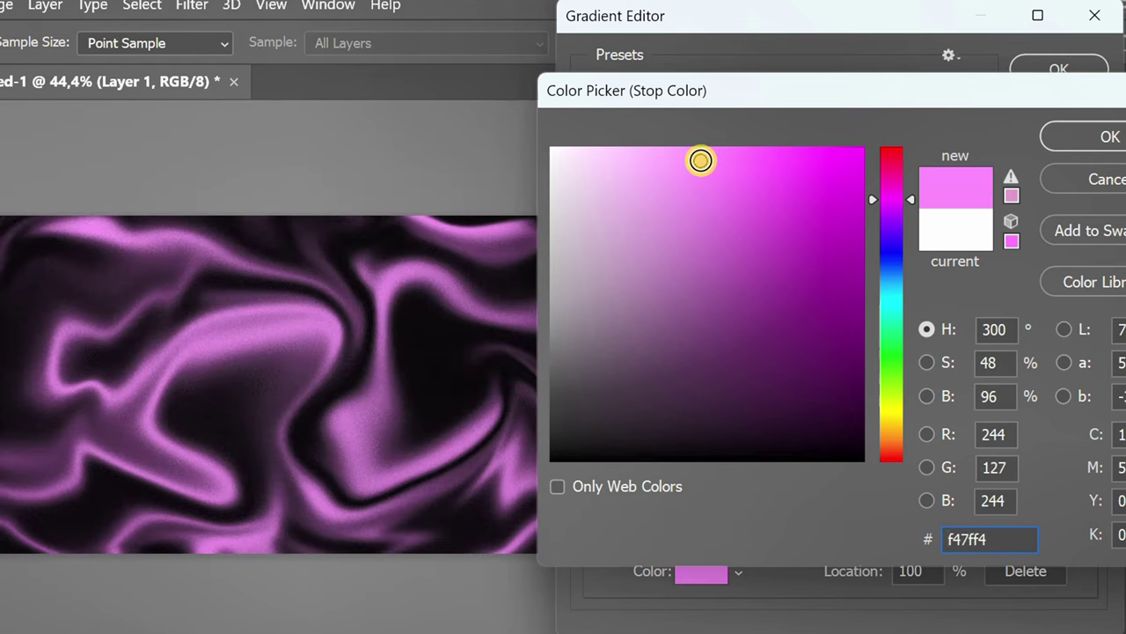
{"action": "left_click", "coordinate": [1067, 138]}
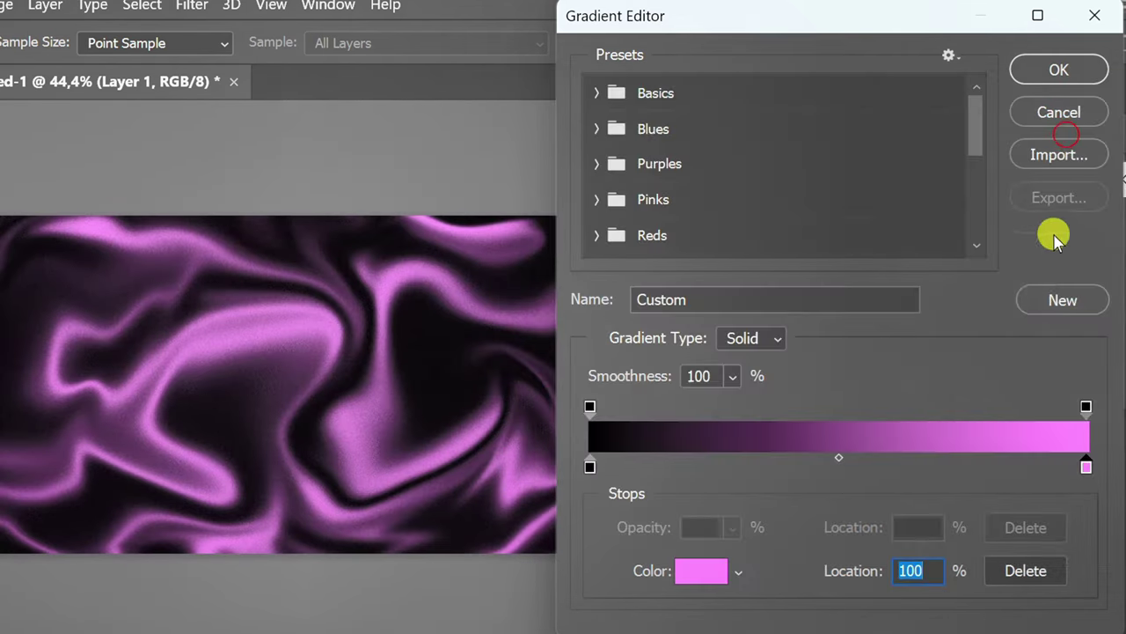
Step: Add a deep purple middle stop at 59% and accept the black-purple-pink gradient
{"action": "left_click", "coordinate": [885, 466]}
{"action": "double_click", "coordinate": [885, 467]}
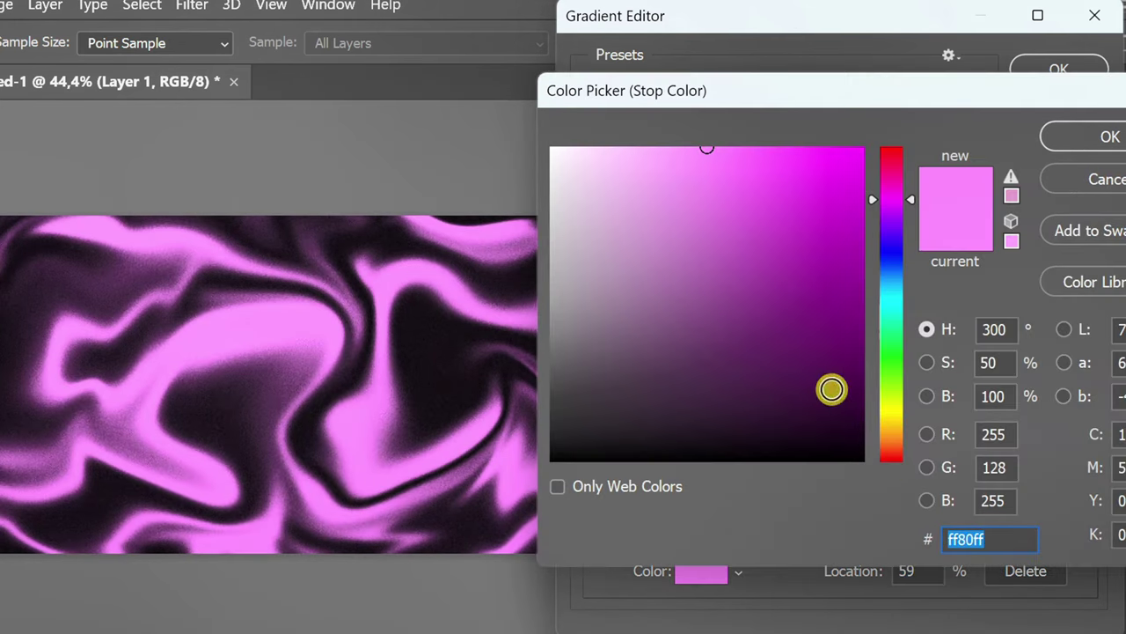
{"action": "left_click", "coordinate": [742, 241]}
{"action": "mouse_move", "coordinate": [771, 238]}
{"action": "left_mouse_down"}
{"action": "mouse_move", "coordinate": [765, 254]}
{"action": "mouse_move", "coordinate": [784, 265]}
{"action": "left_mouse_up"}
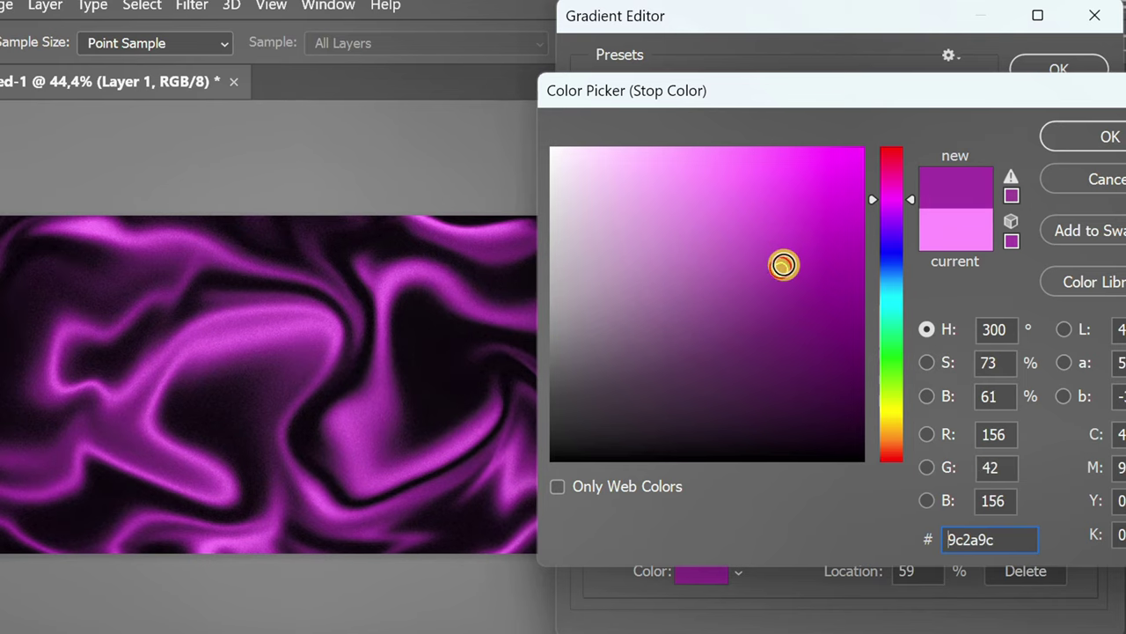
{"action": "left_click", "coordinate": [1072, 135]}
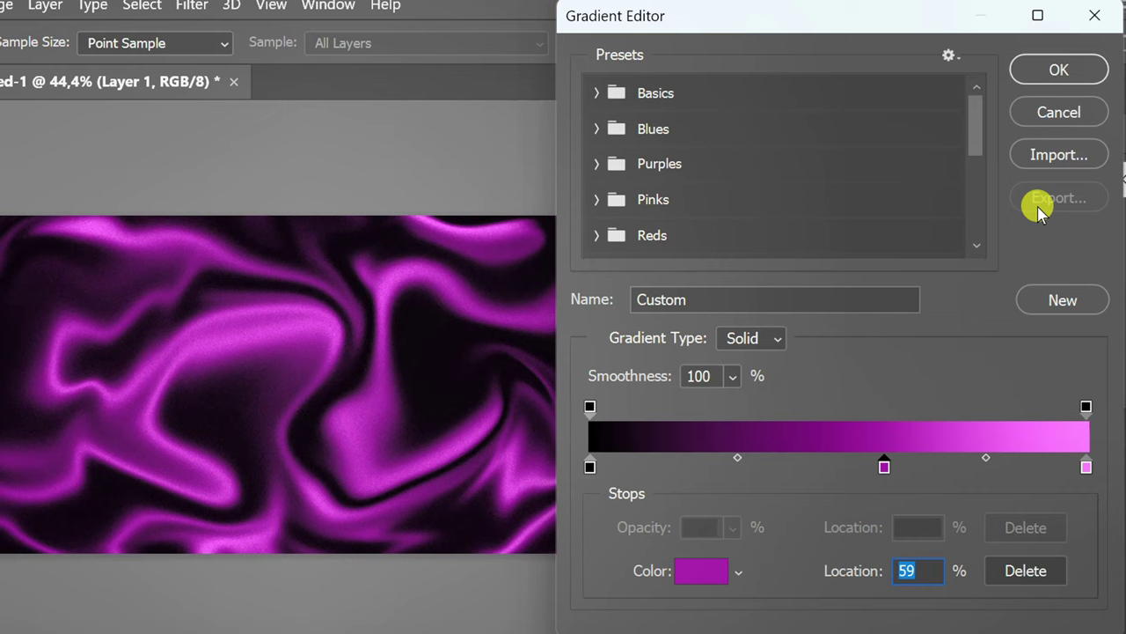
{"action": "left_click", "coordinate": [1059, 72]}
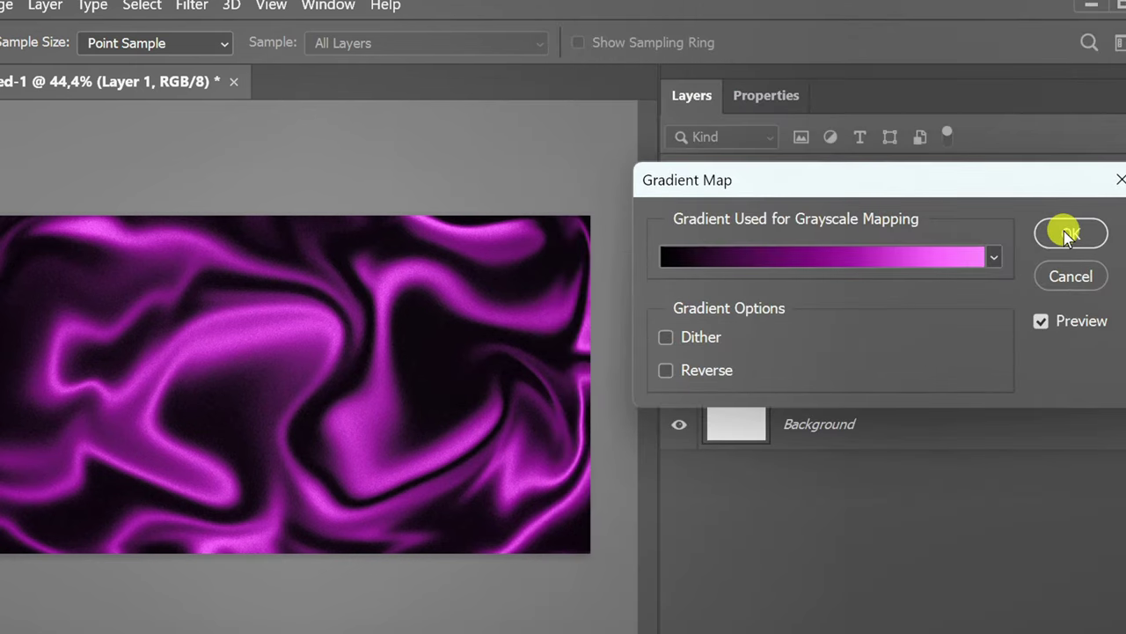
Step: Apply the black-purple-pink Gradient Map to Layer 1 and deselect the layer
{"action": "left_click", "coordinate": [1066, 234]}
{"action": "left_click", "coordinate": [609, 554]}
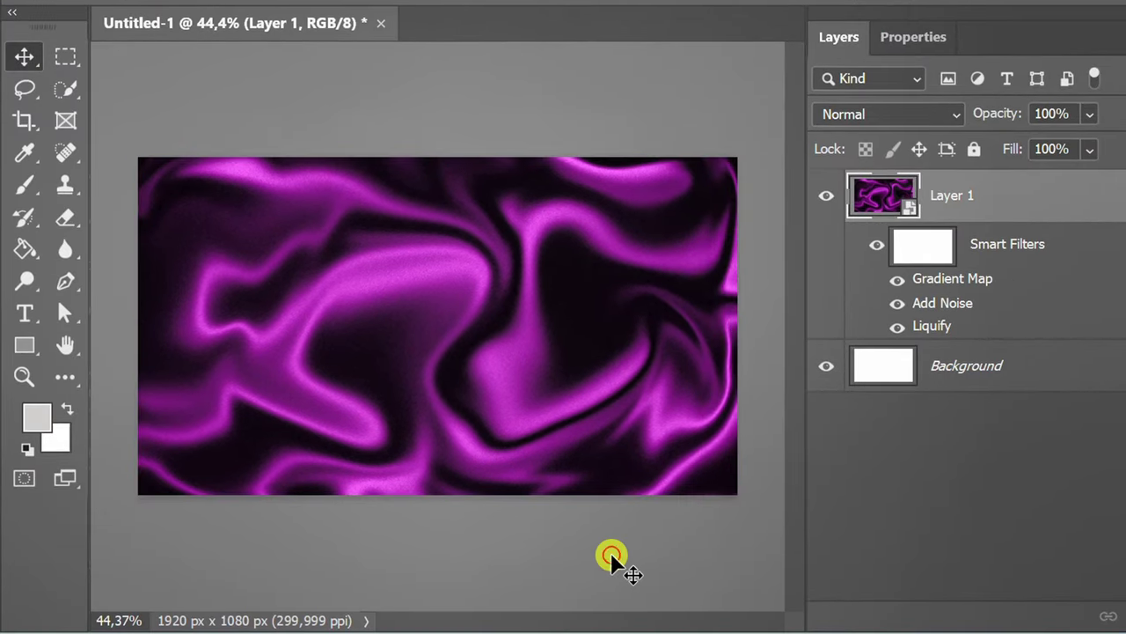